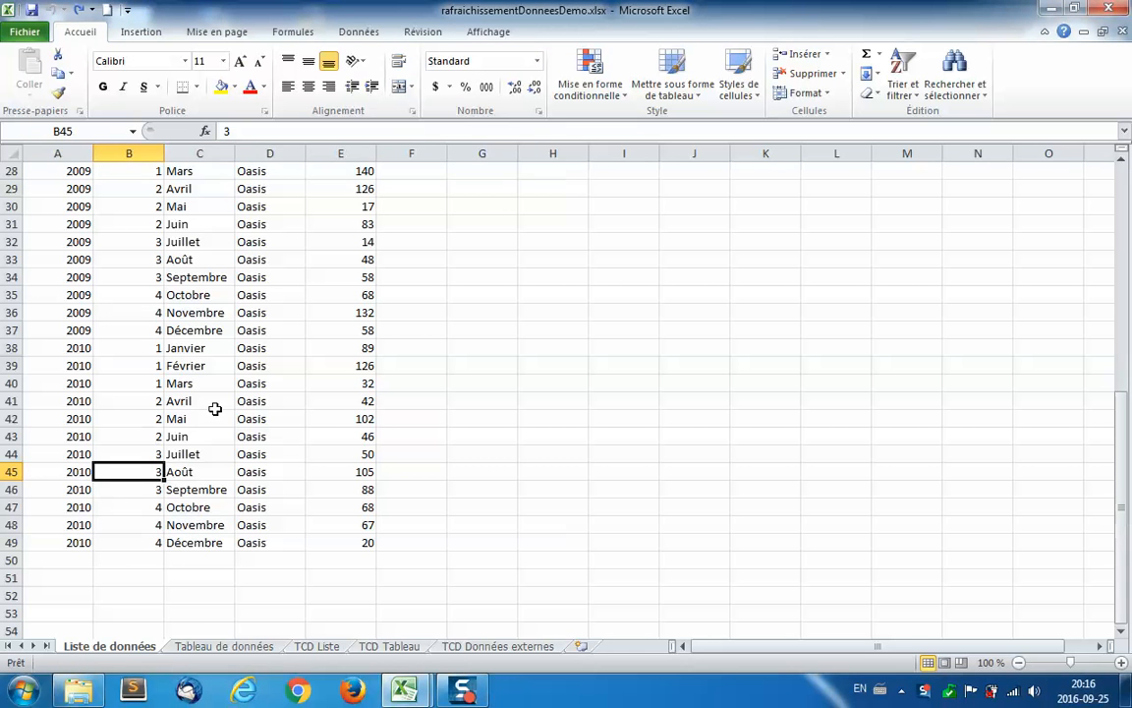
- Examine the revenue records on the Liste de données sheet and in the table on the Tableau de données sheet
scroll(221, 401, "up", 6)
scroll(220, 402, "up", 3)
scroll(220, 402, "down", 14)
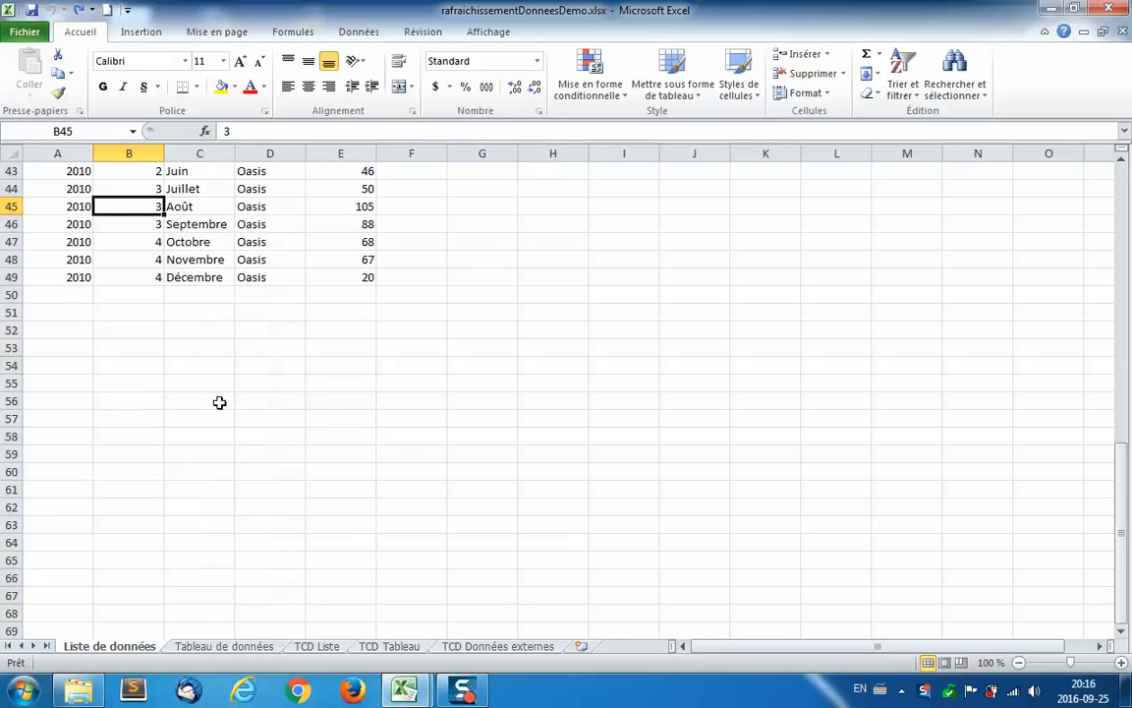
scroll(220, 402, "up", 3)
scroll(220, 401, "up", 1)
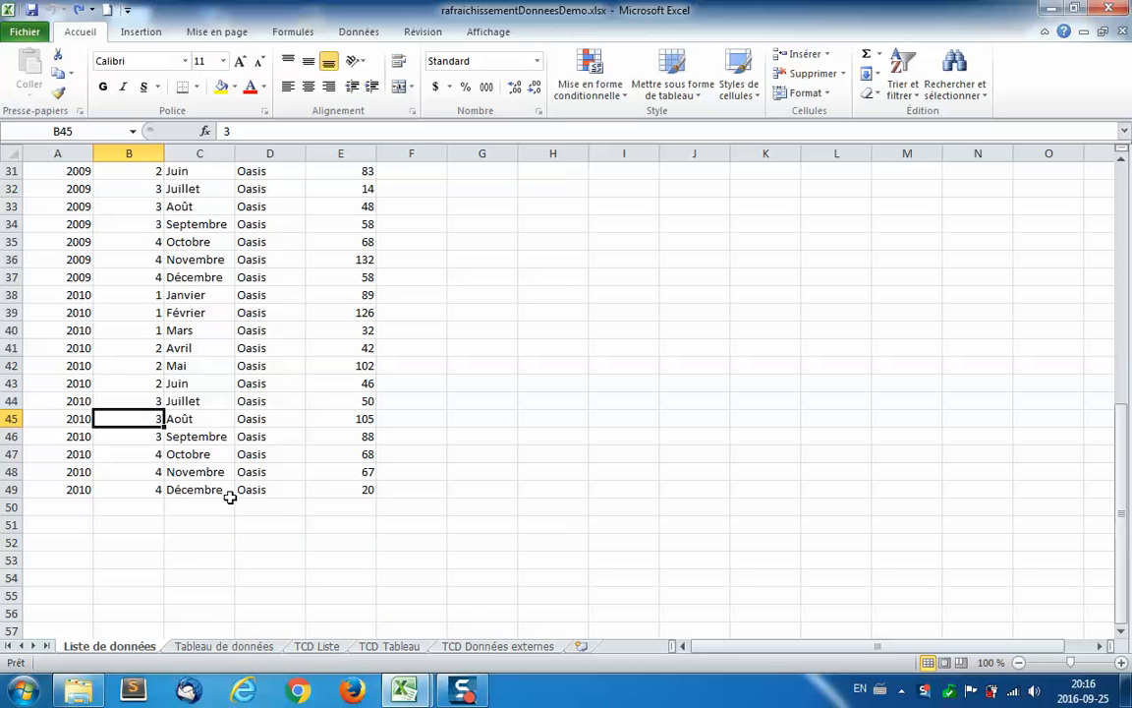
left_click(239, 648)
scroll(299, 507, "up", 11)
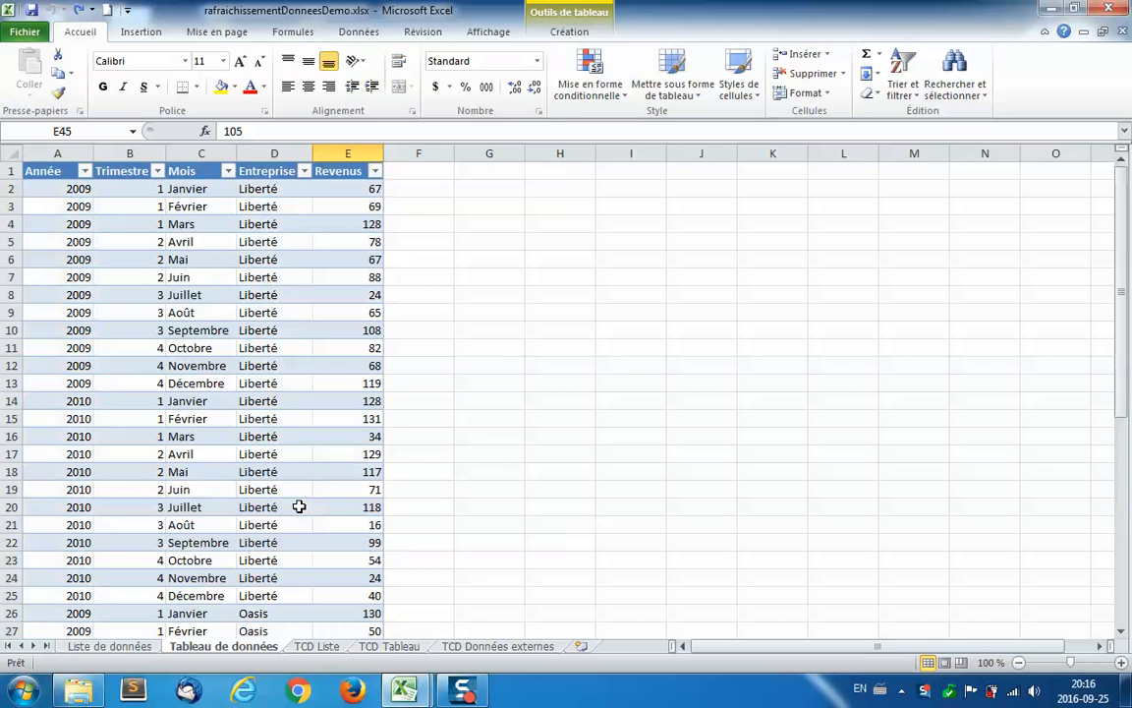
scroll(298, 507, "down", 12)
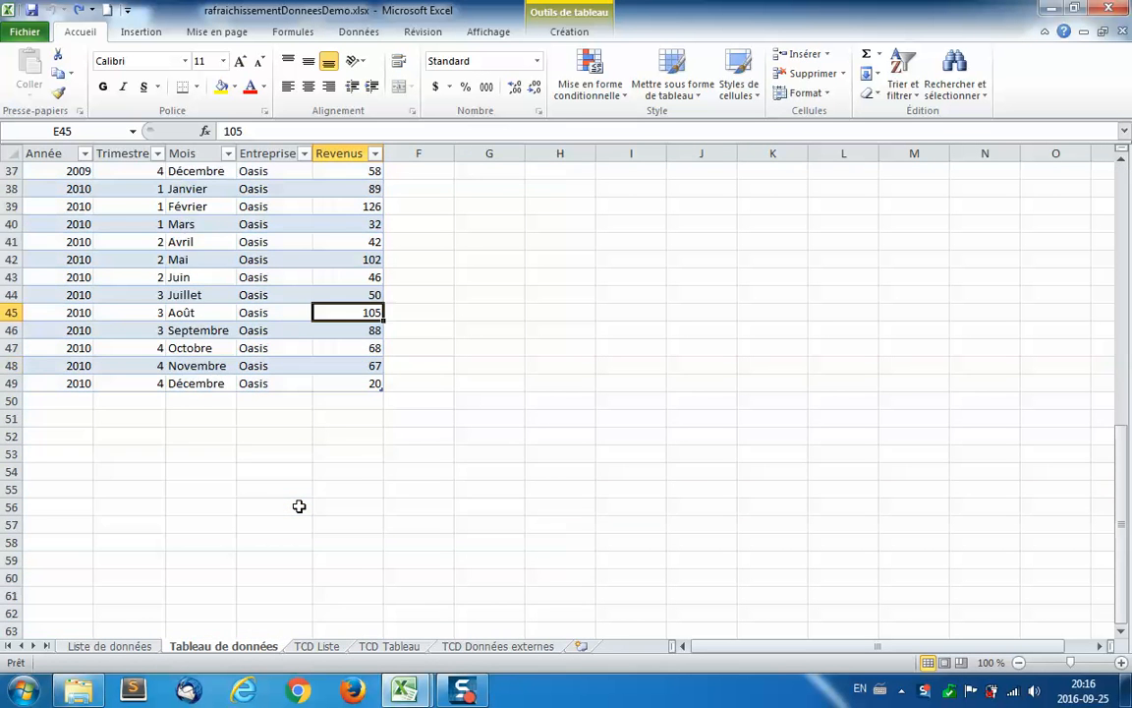
scroll(299, 507, "up", 3)
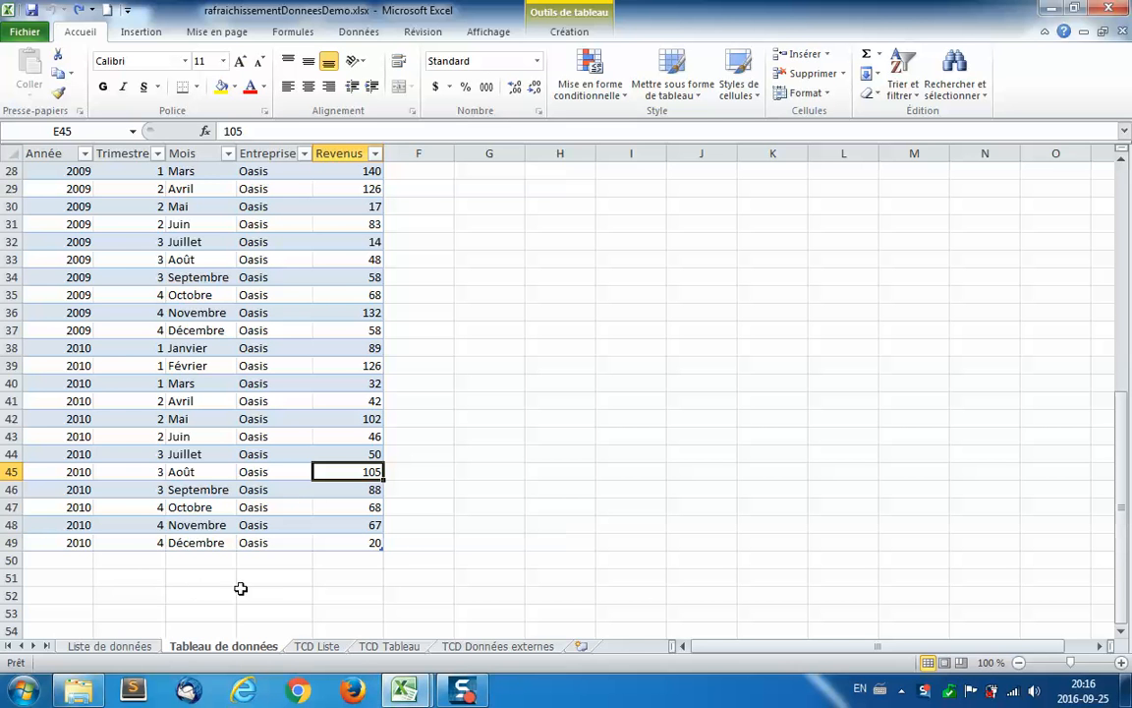
- Review the source list in the donneesExternes.xlsx workbook, and return to rafraichissementDonneesDemo.xlsx
left_click(408, 693)
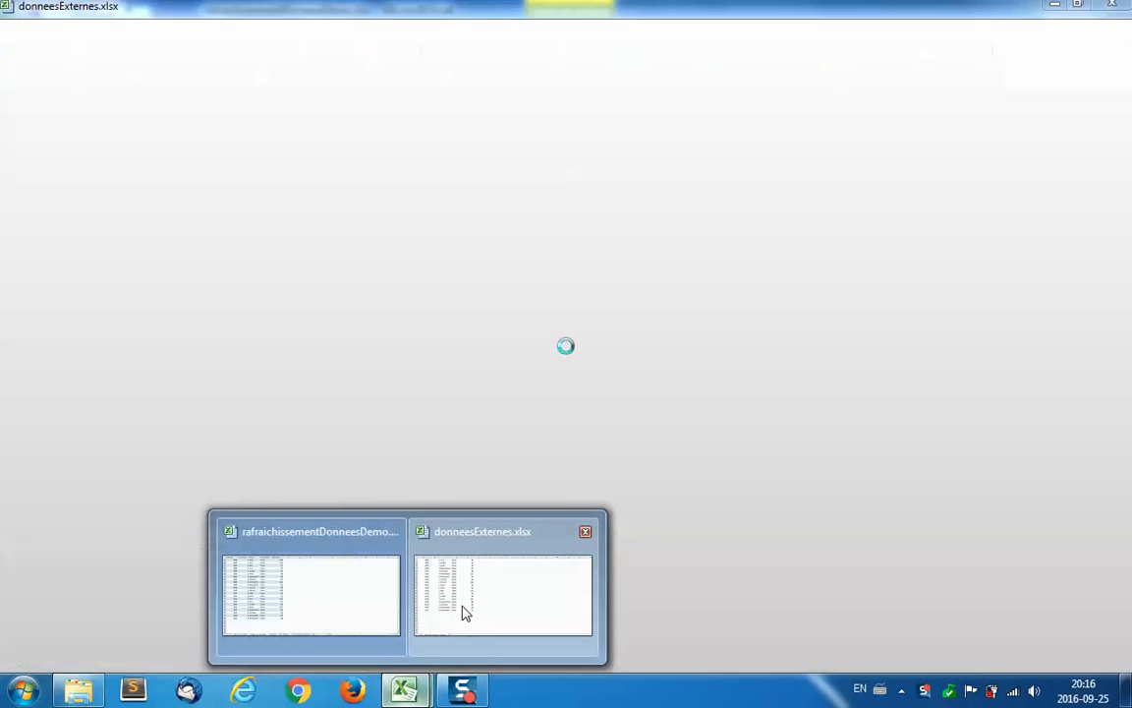
left_click(462, 611)
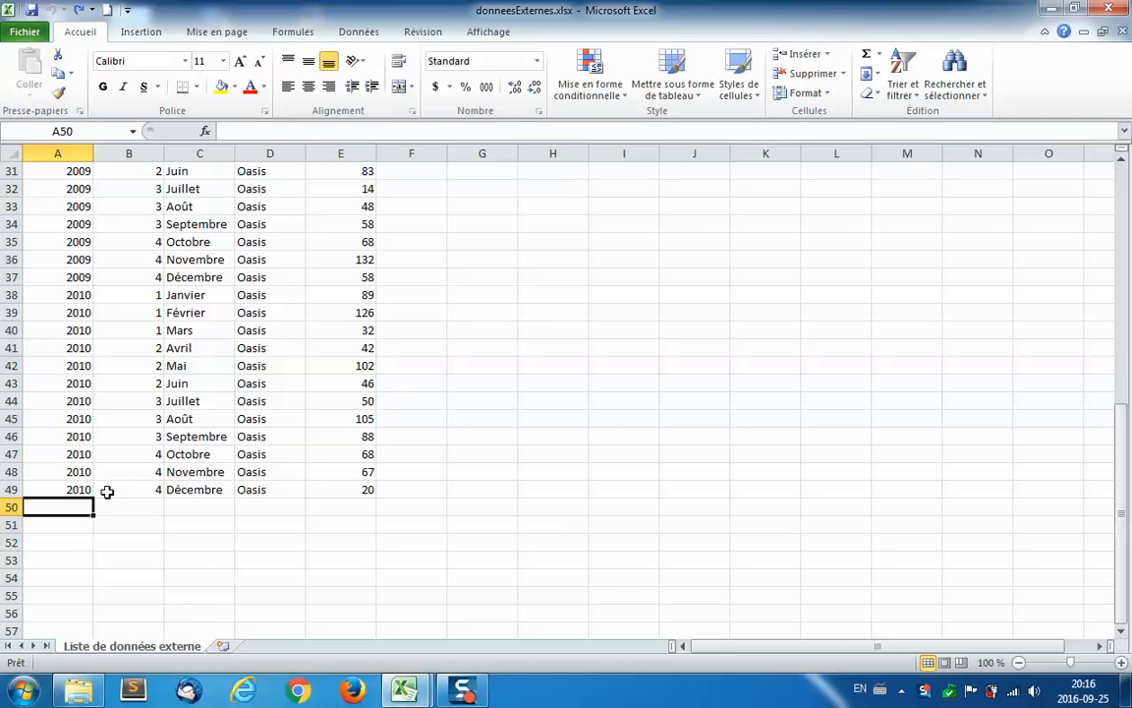
scroll(379, 491, "up", 10)
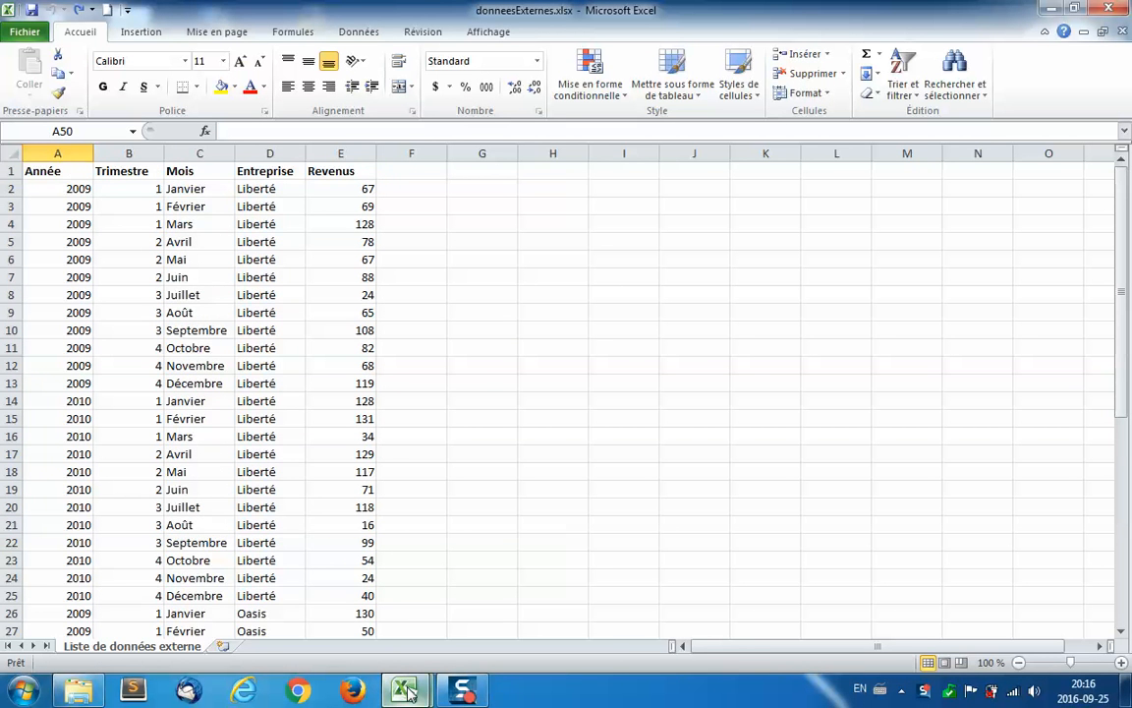
mouse_move(409, 693)
left_click(371, 550)
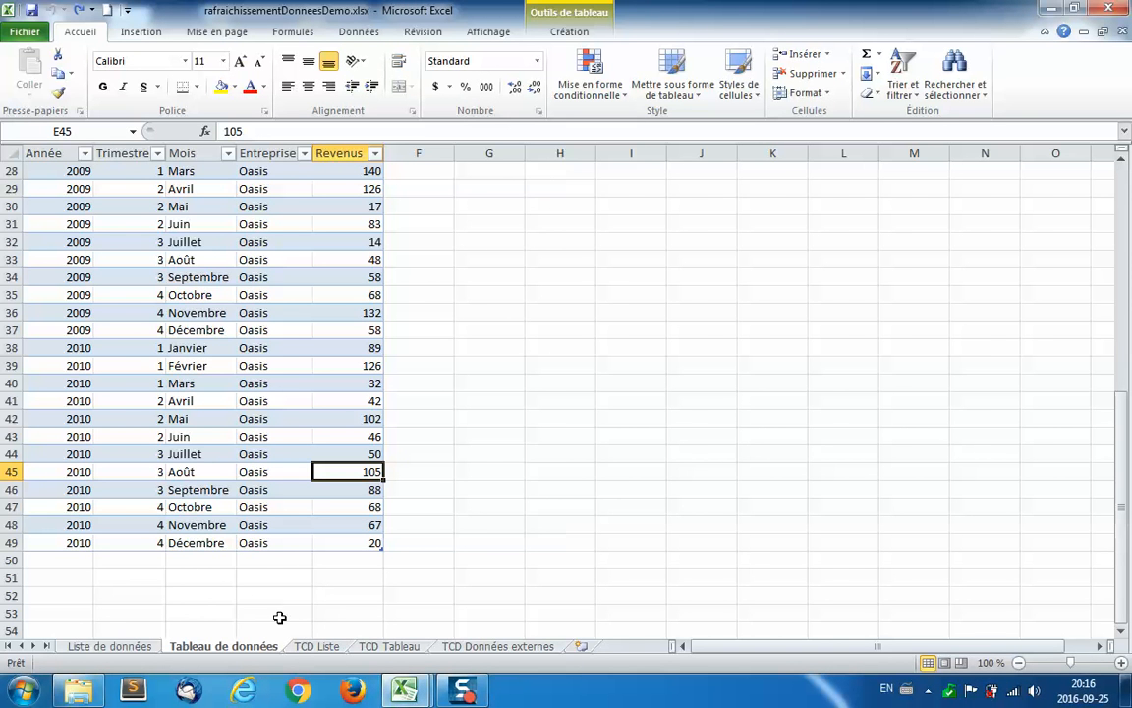
- Examine the pivot tables and their grand totals on the TCD Liste, TCD Tableau and TCD Données externes sheets
left_click(315, 646)
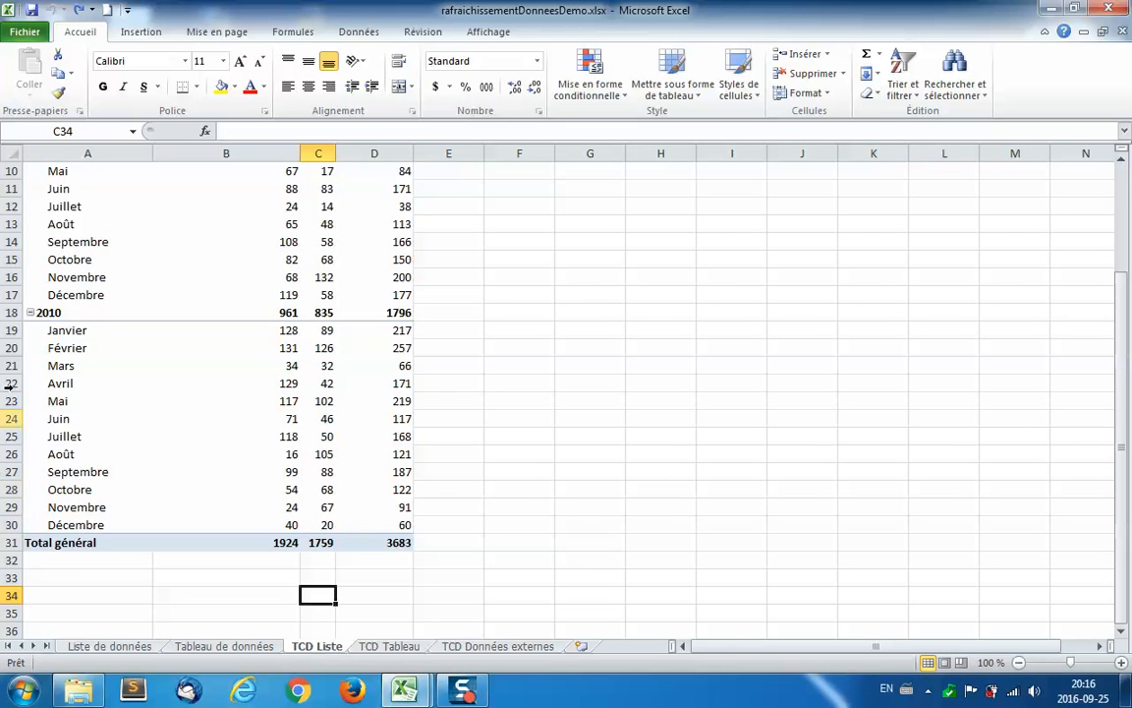
scroll(183, 346, "up", 3)
scroll(184, 351, "down", 4)
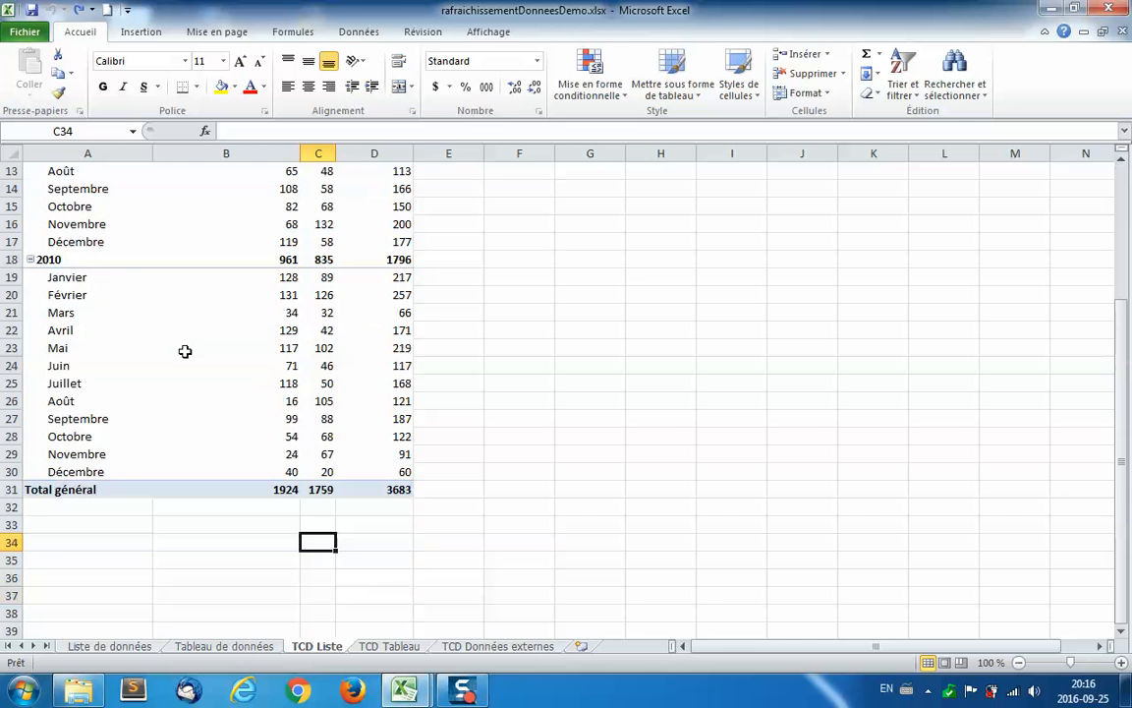
left_click(388, 646)
scroll(127, 349, "up", 5)
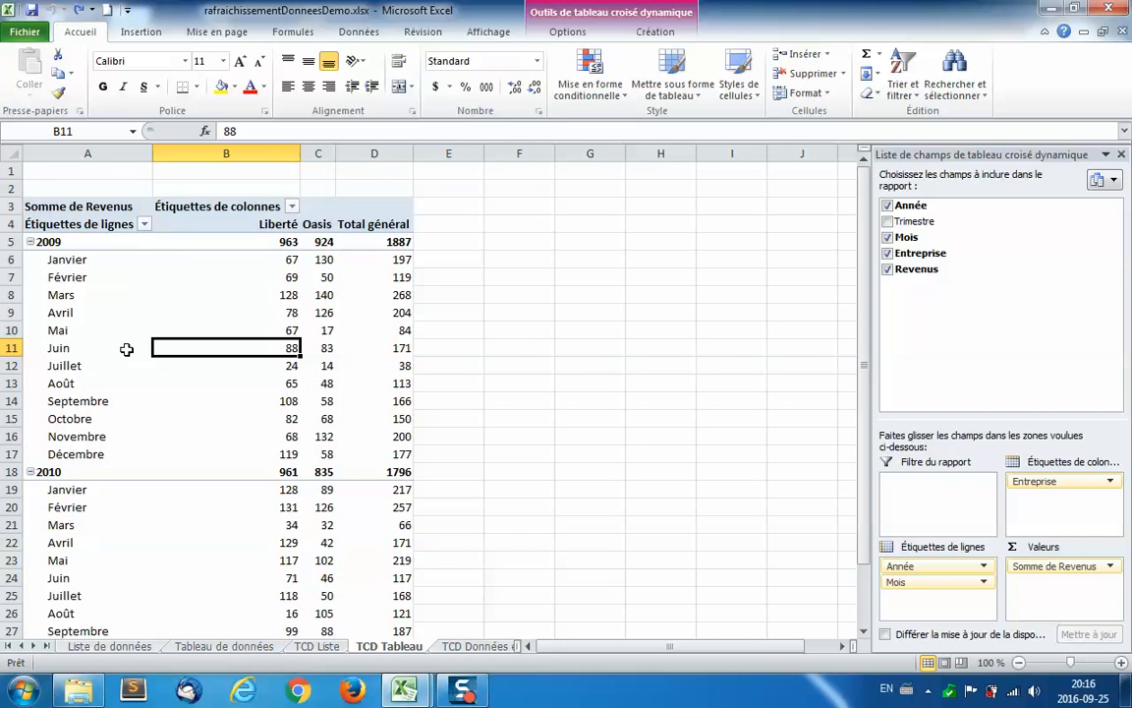
scroll(127, 349, "down", 4)
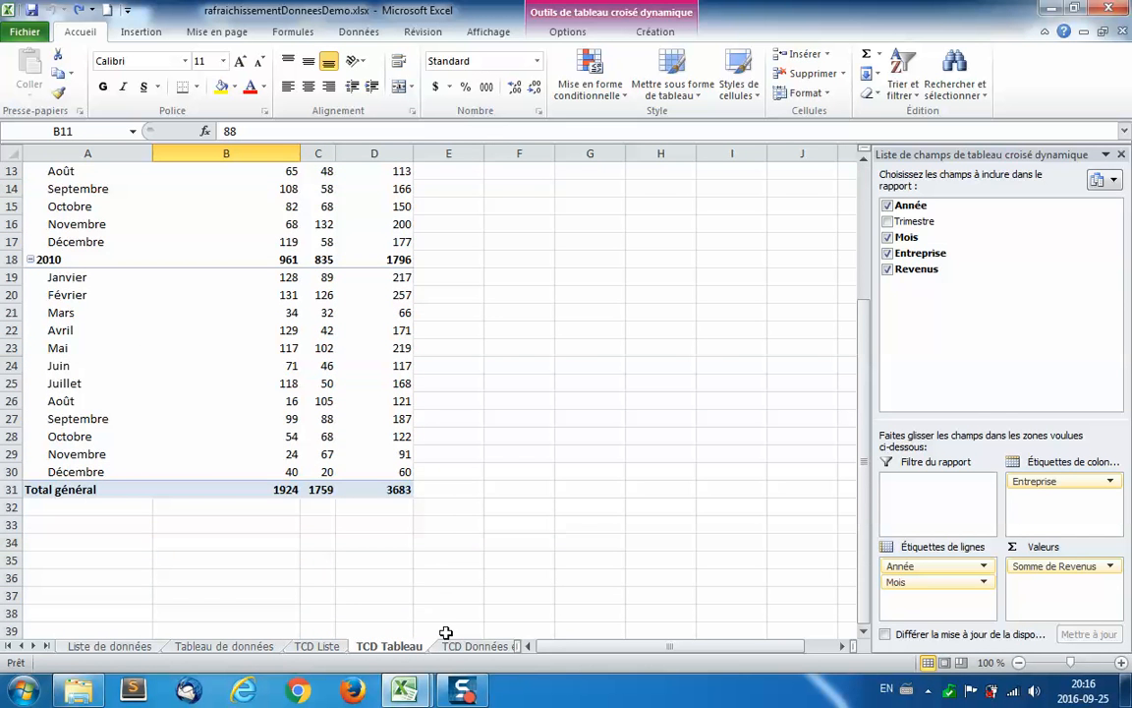
key("ctrl+Page_Down")
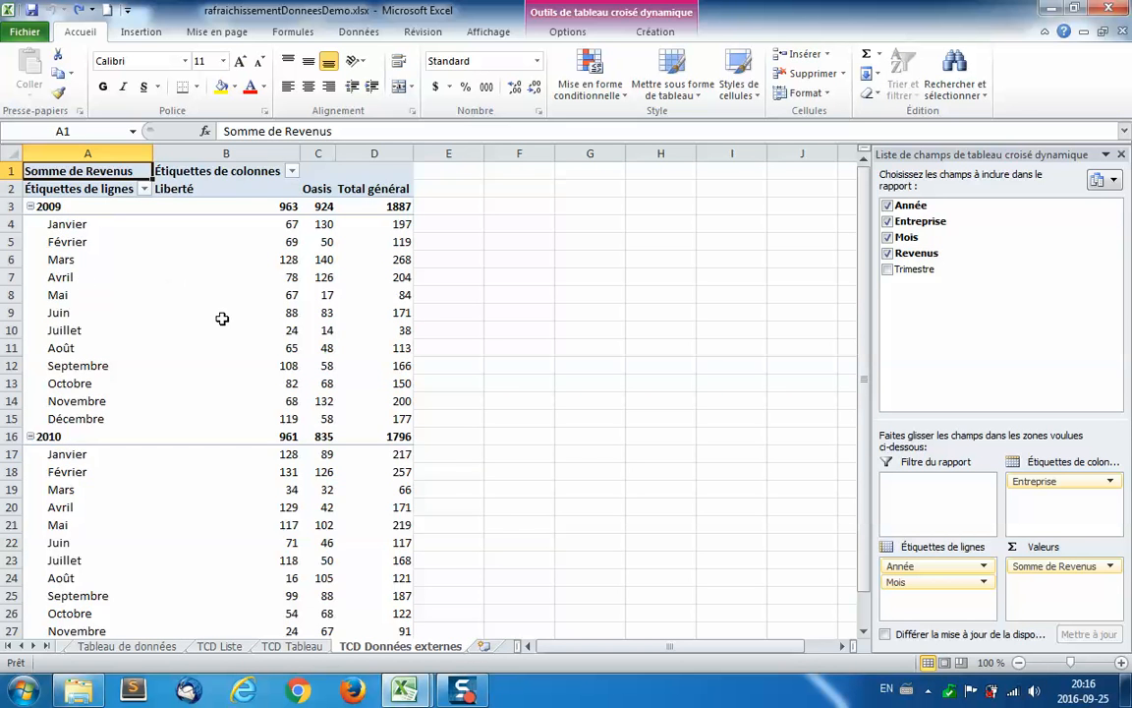
scroll(222, 315, "down", 5)
mouse_move(402, 401)
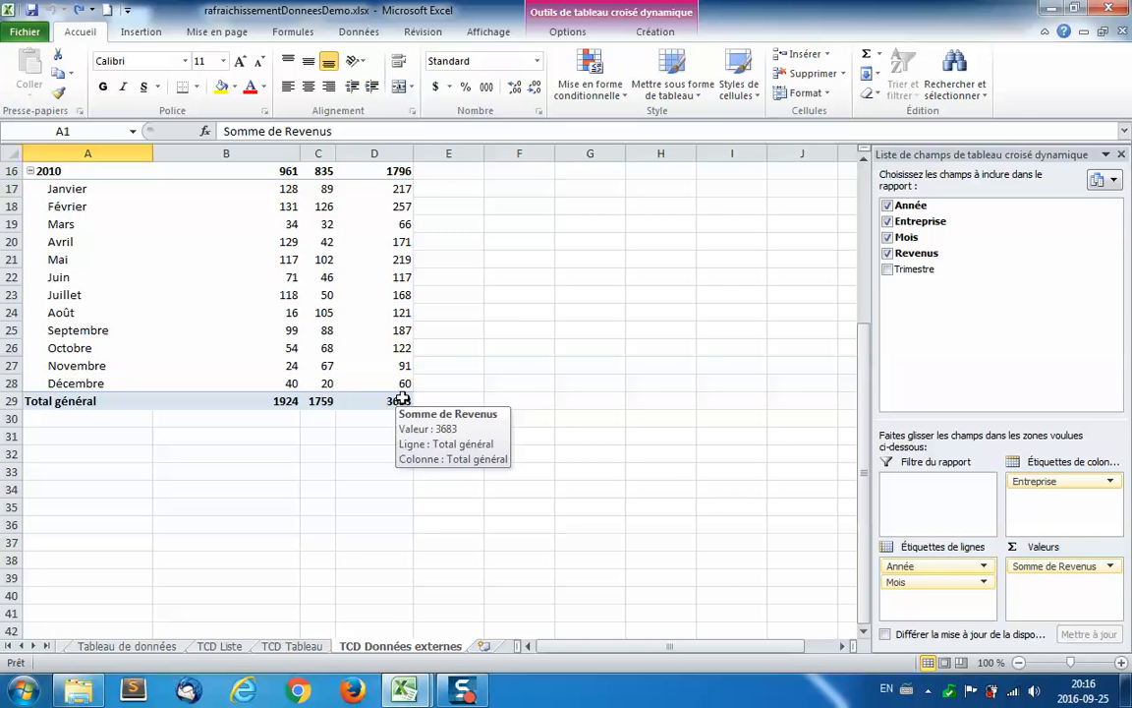
mouse_move(407, 365)
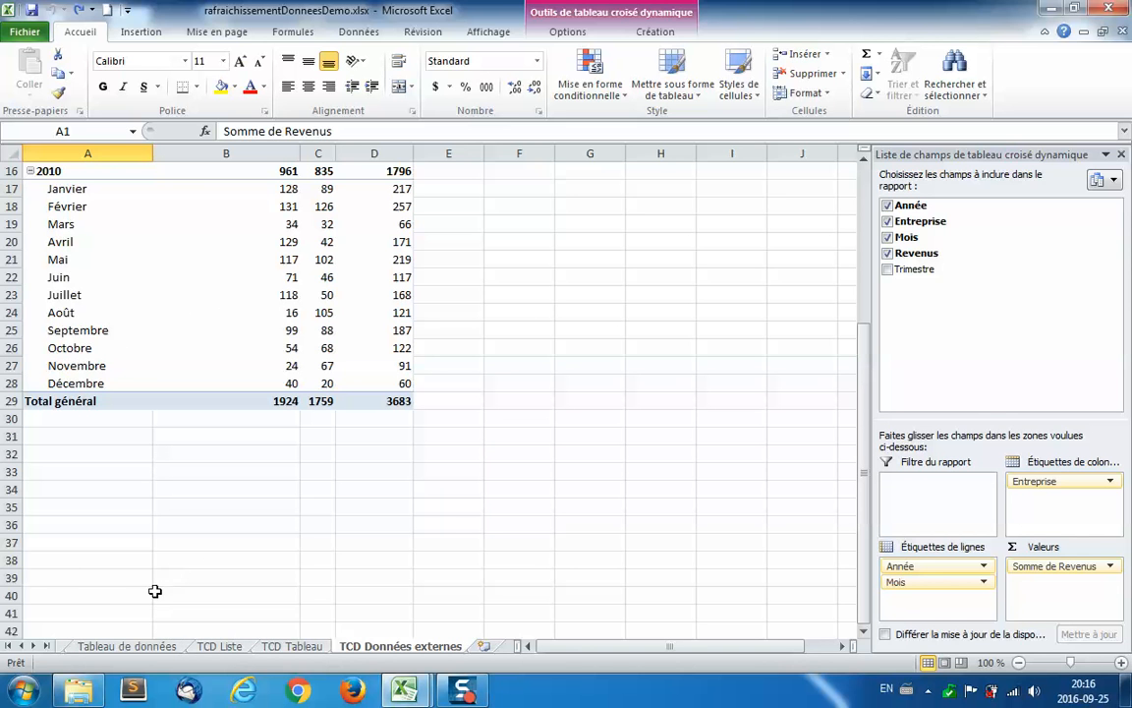
- Add a record in row 50 of the Liste de données sheet with 2016, 1, Janvier, Oasis and 2500
left_click(19, 646)
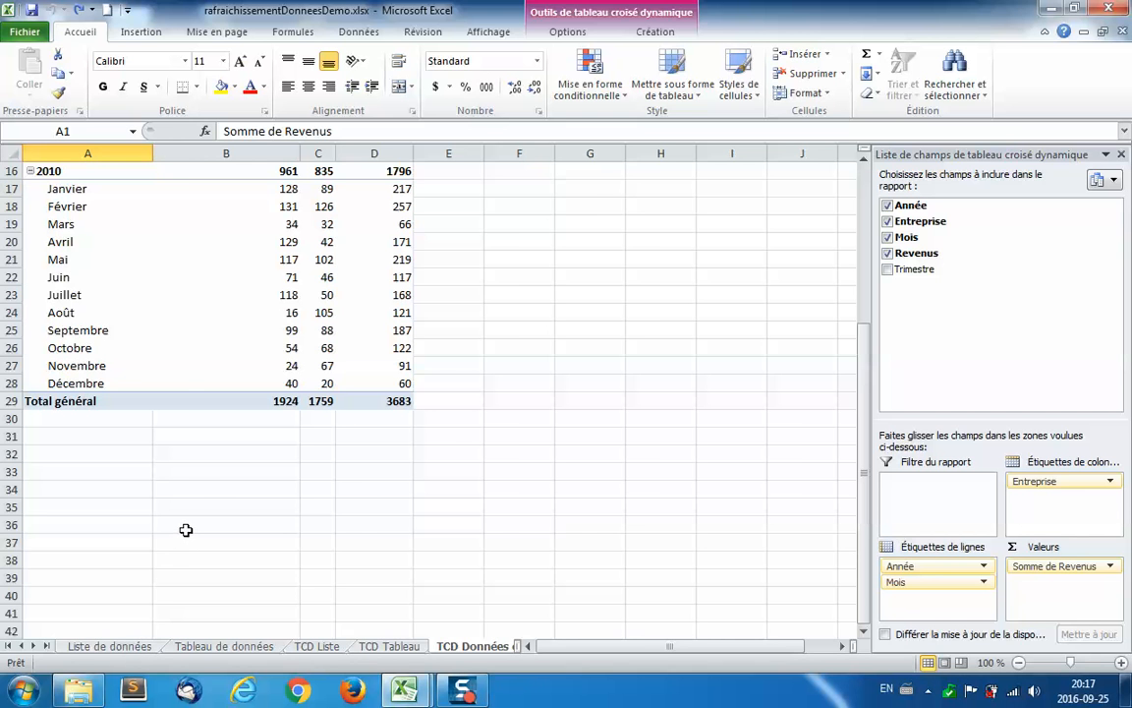
left_click(110, 648)
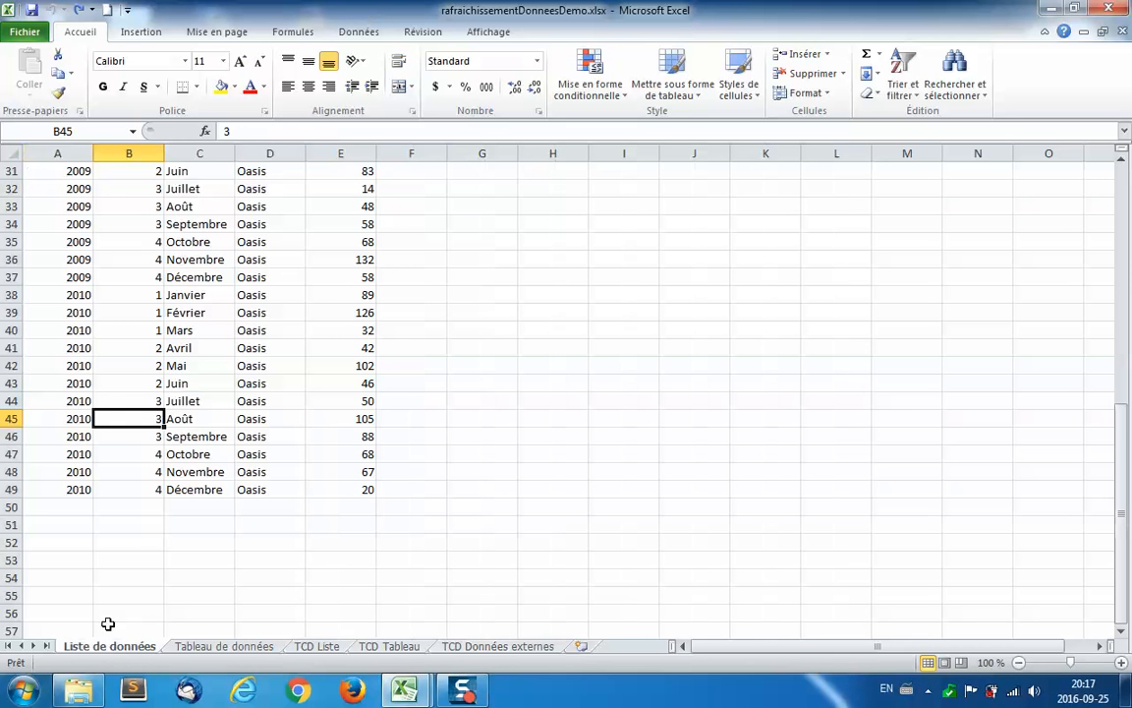
left_click(86, 505)
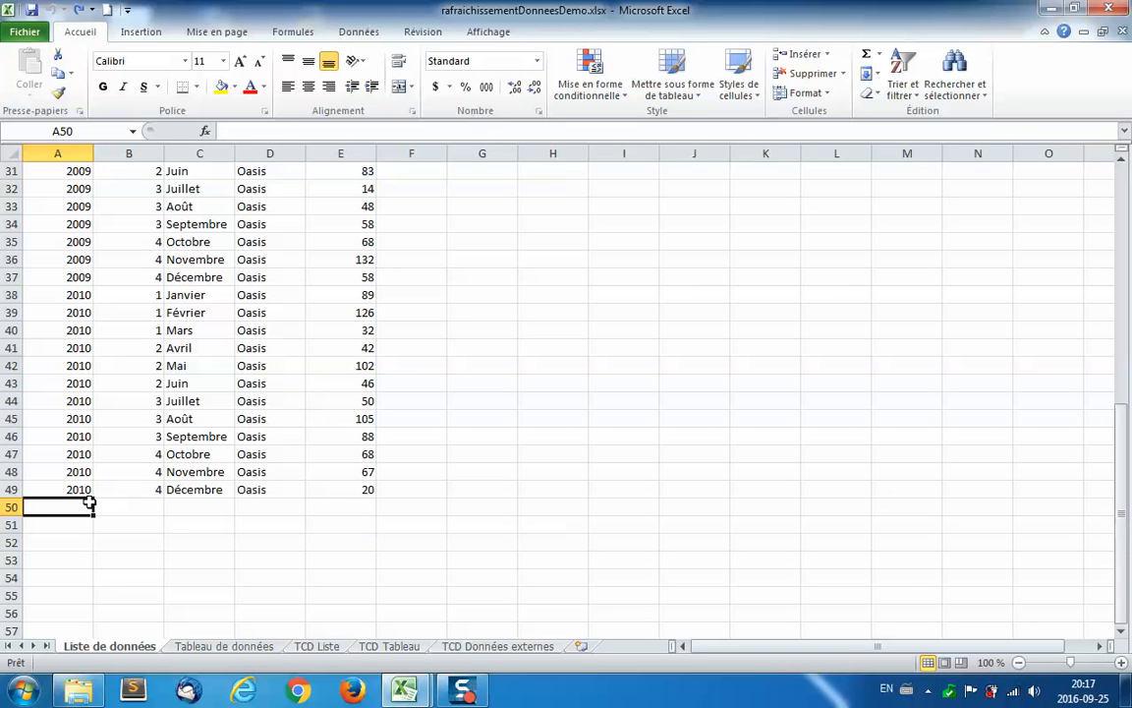
type("2016")
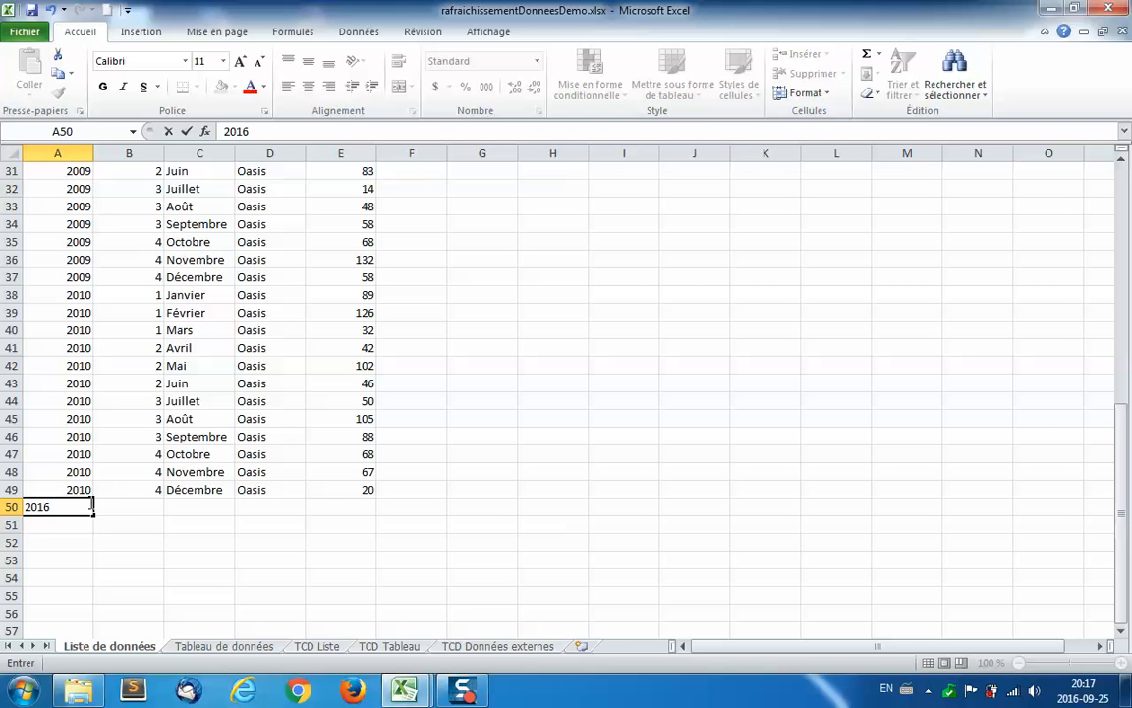
key("Return")
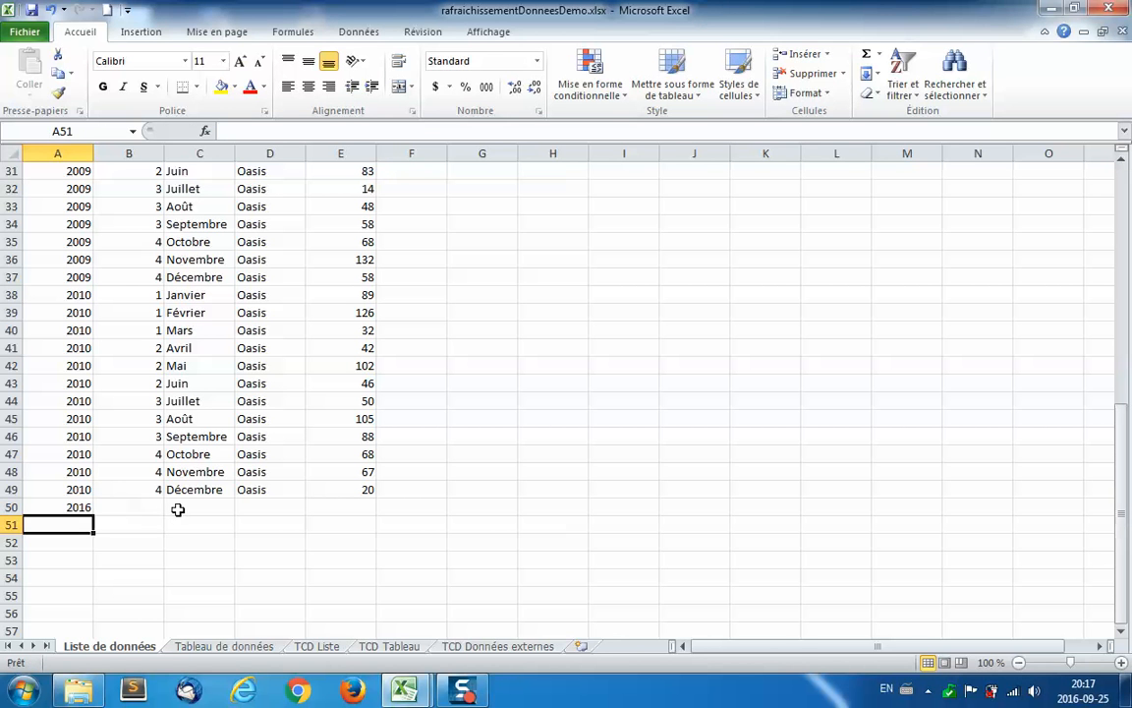
left_click(148, 507)
type("1")
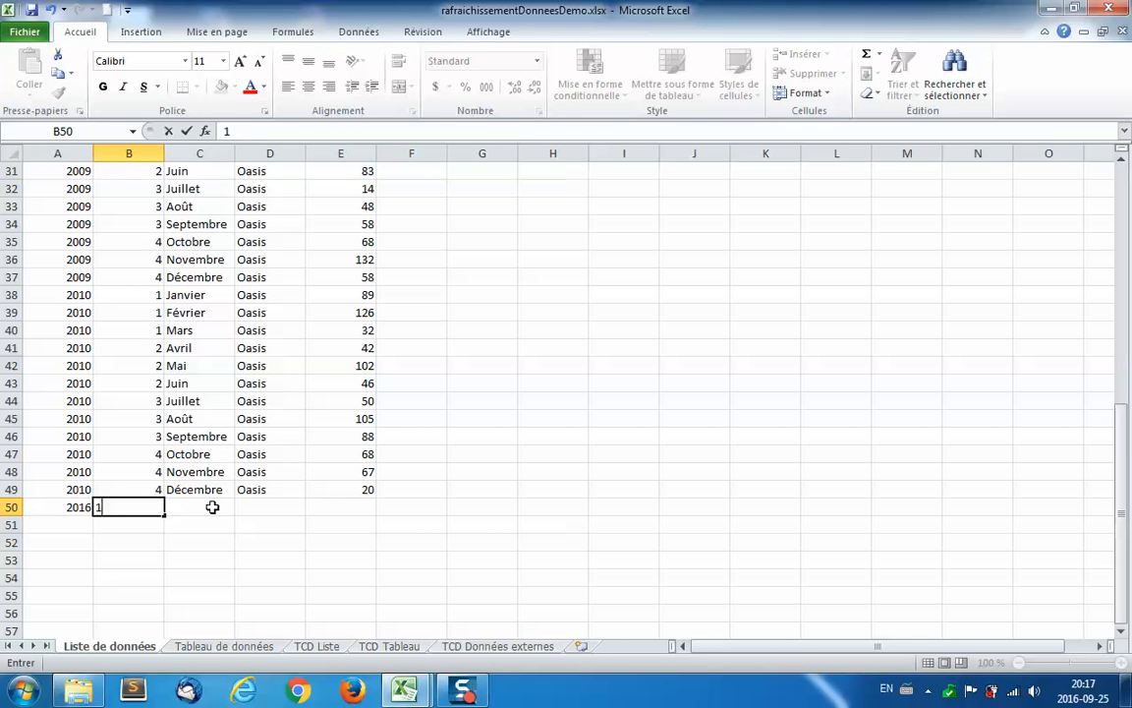
left_click(212, 507)
type("Janvier")
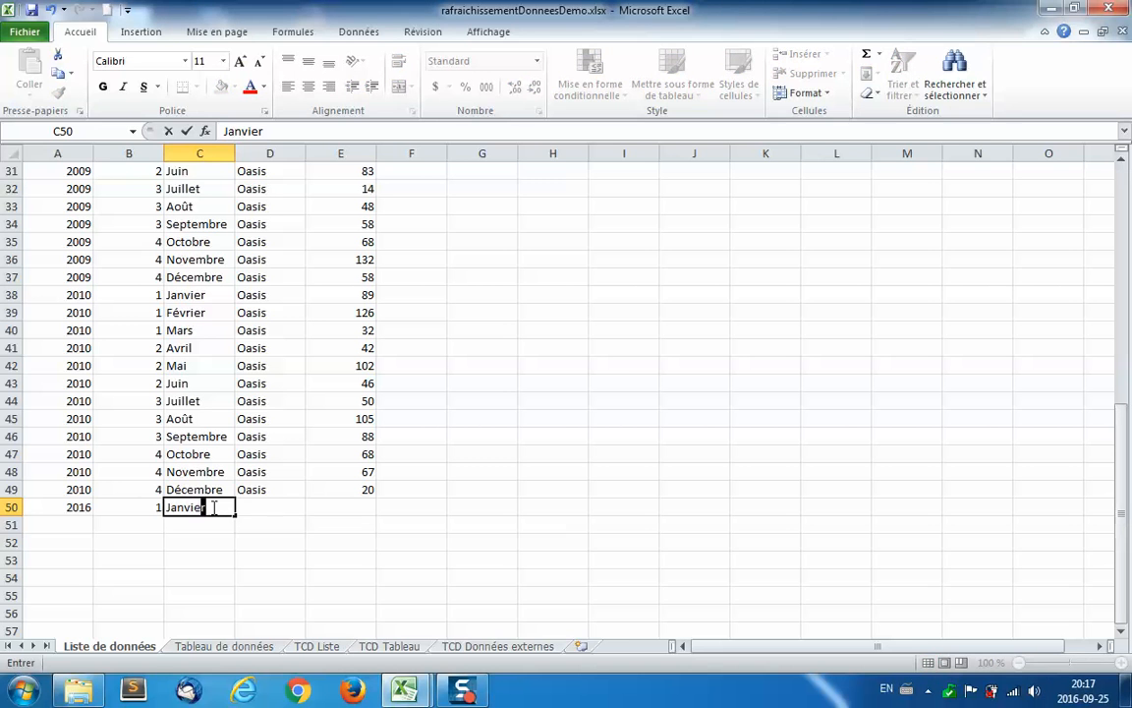
left_click(269, 505)
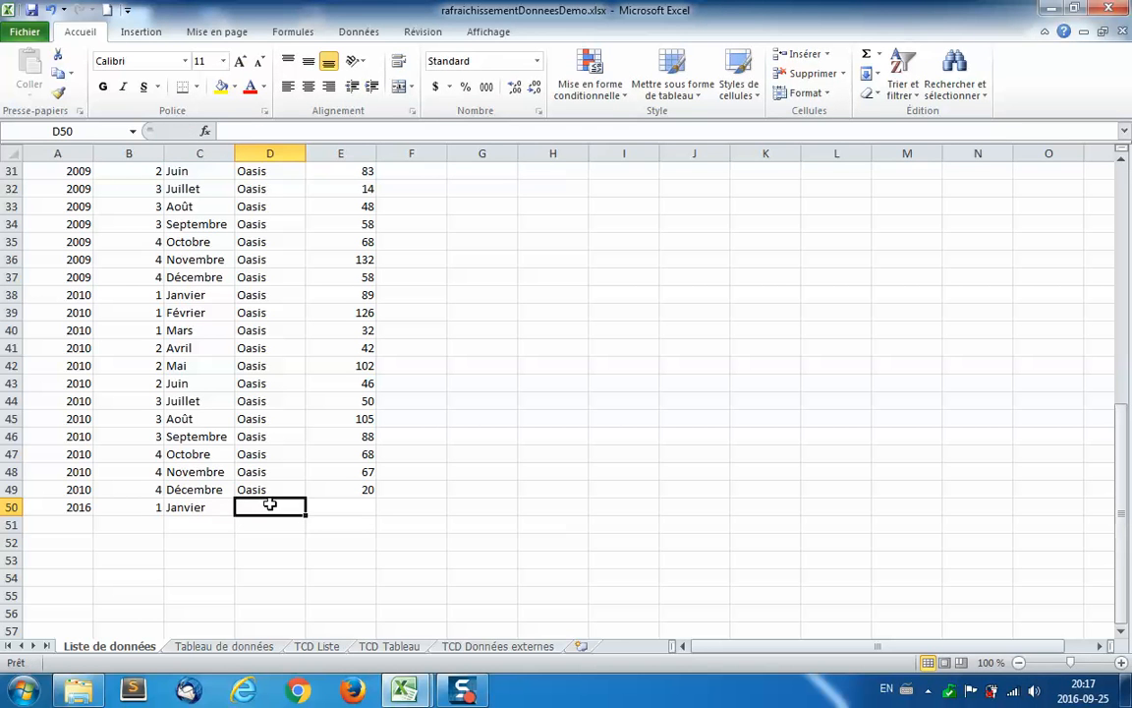
type("Oasis")
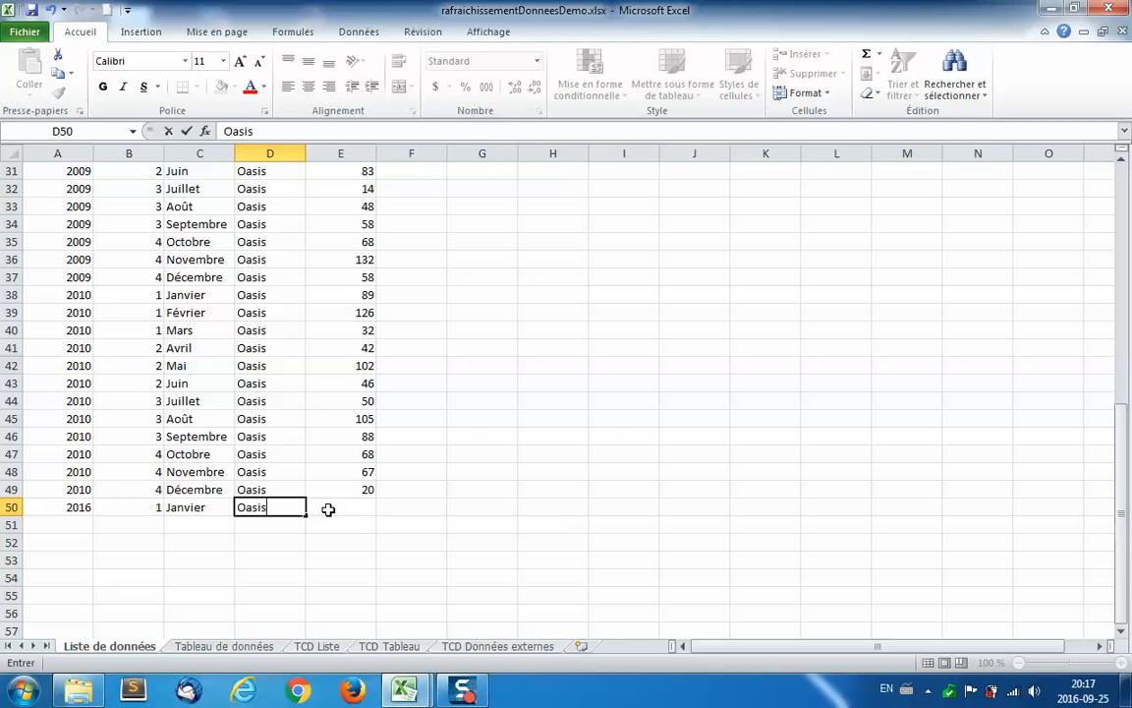
left_click(328, 509)
type("2500")
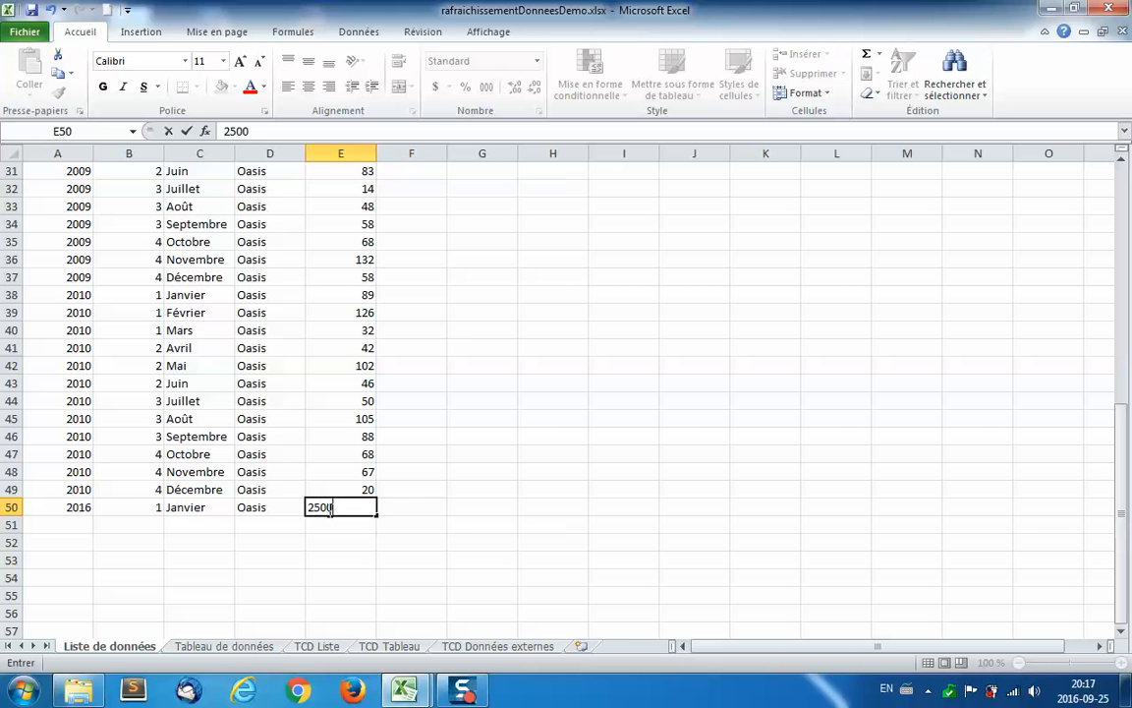
key("Return")
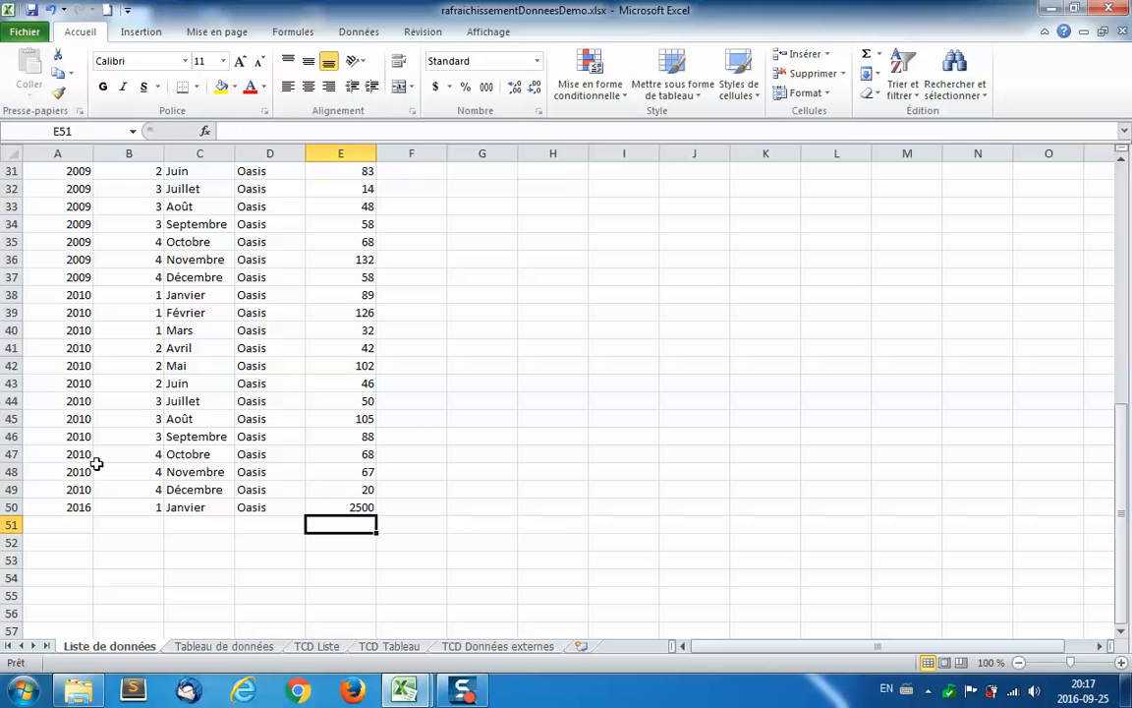
- Copy the new 2016 record (A50:E50) from Liste de données and paste it at A50 on the Tableau de données sheet
left_click_drag(51, 506, 328, 503)
key("ctrl+c")
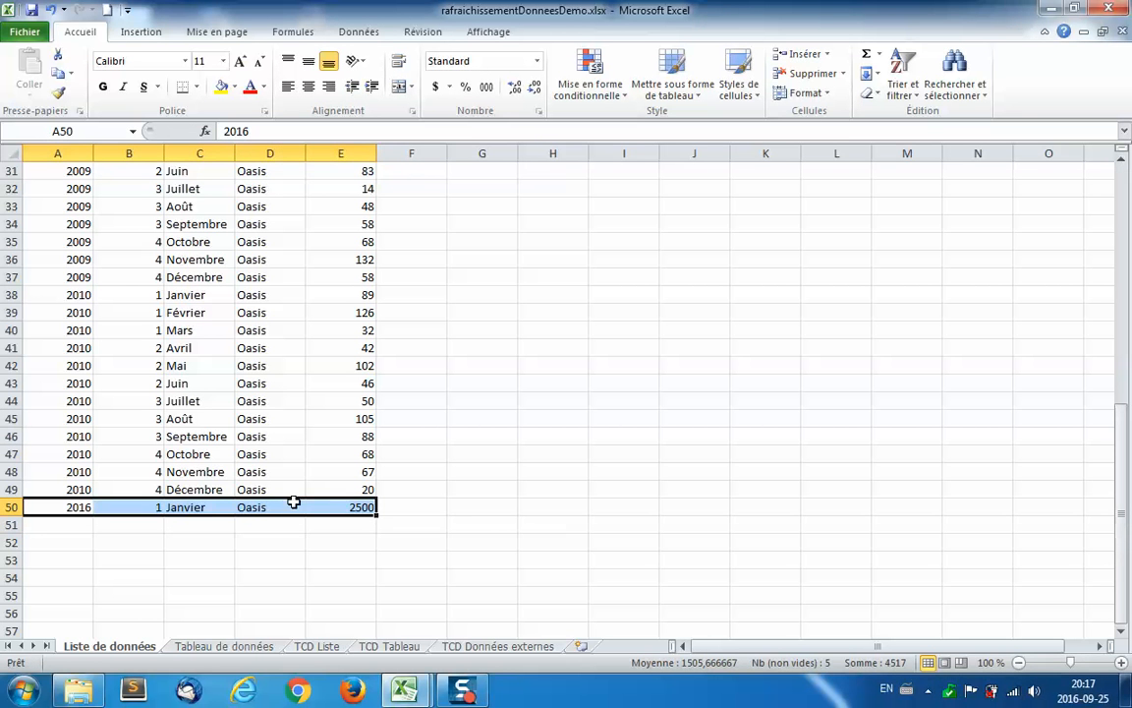
right_click(251, 507)
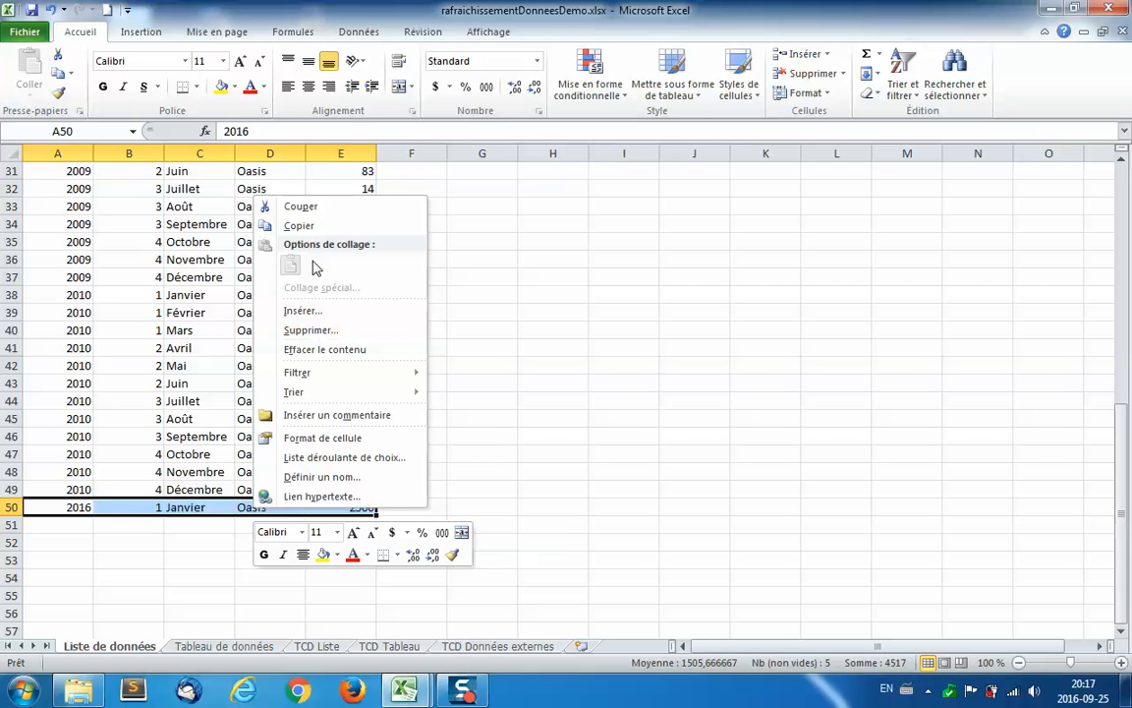
left_click(277, 225)
left_click(320, 454)
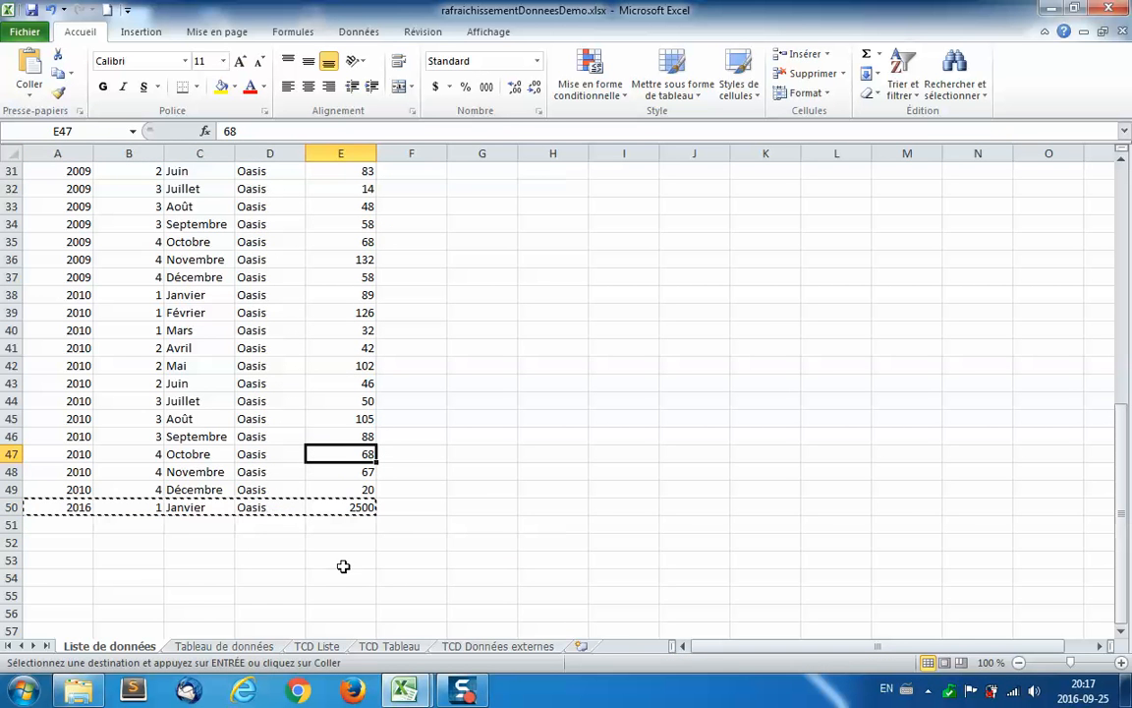
left_click(224, 646)
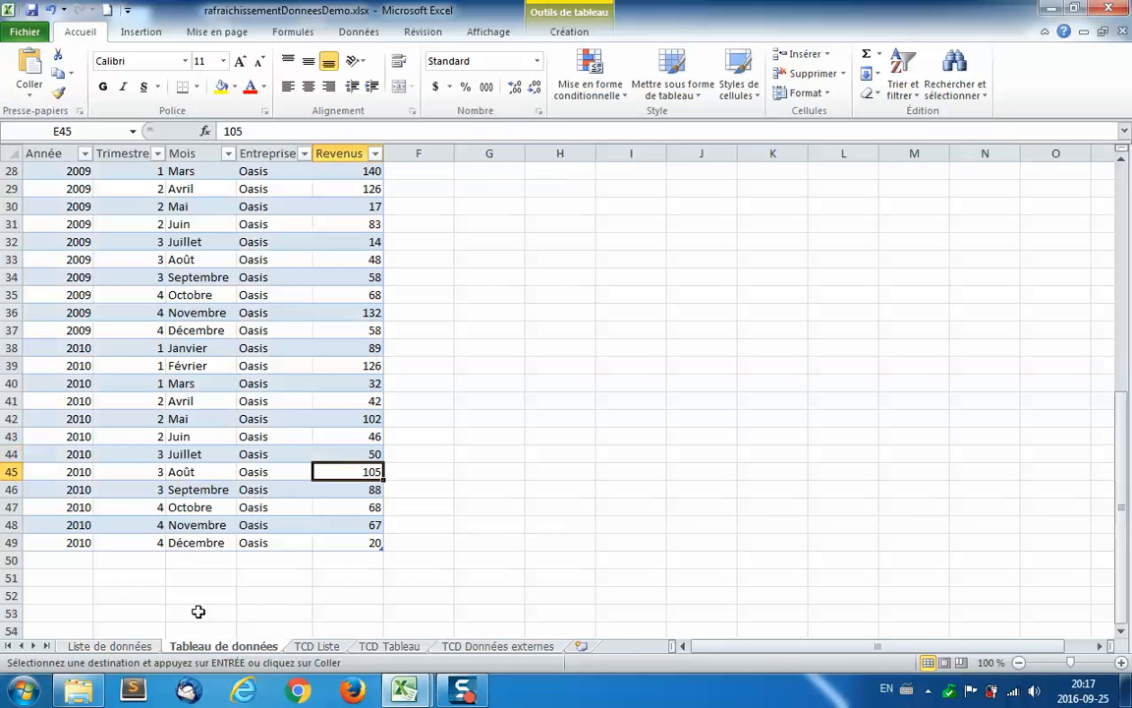
left_click(47, 558)
right_click(54, 565)
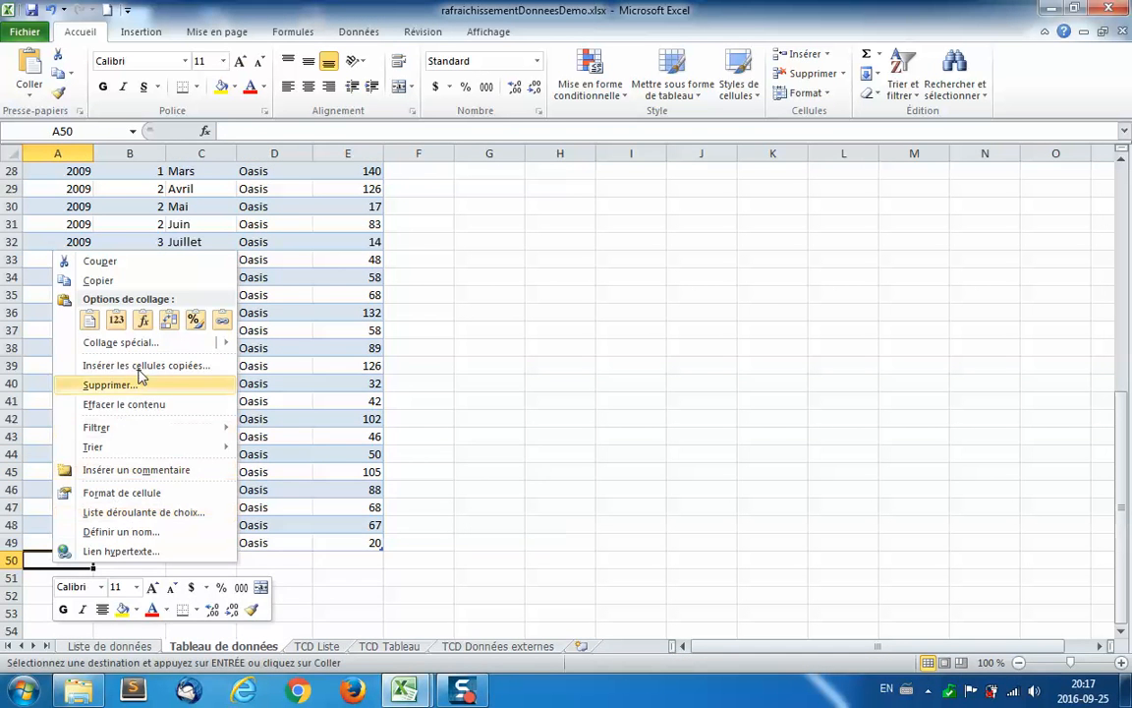
left_click(90, 320)
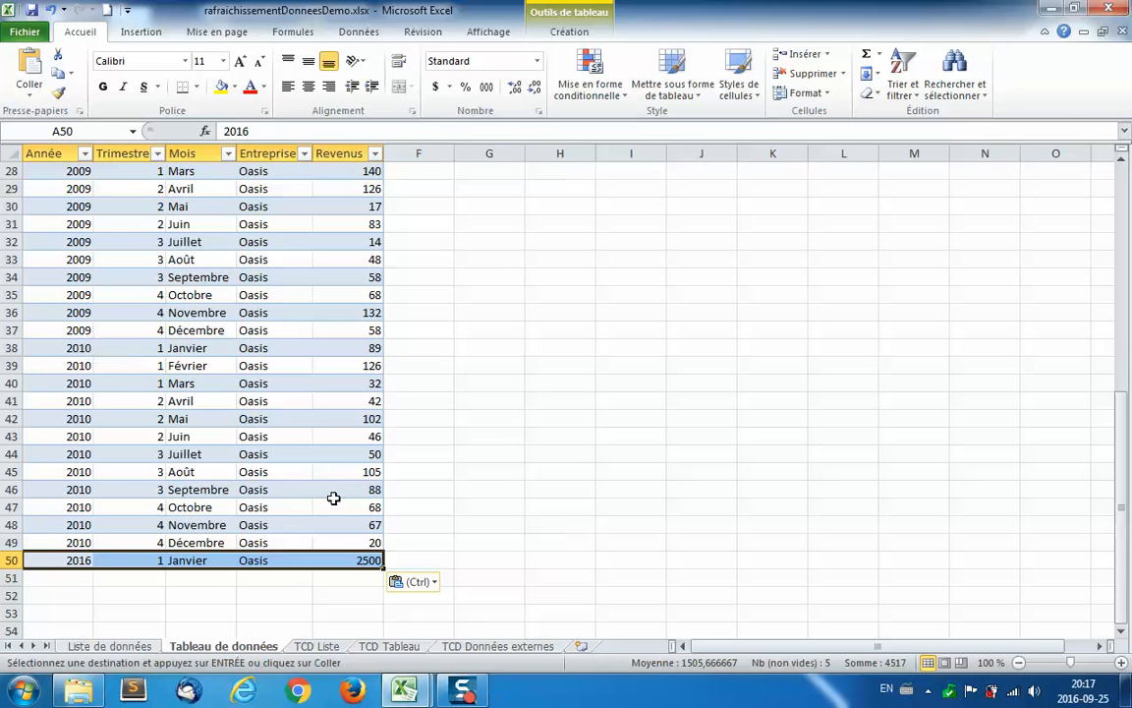
left_click(481, 544)
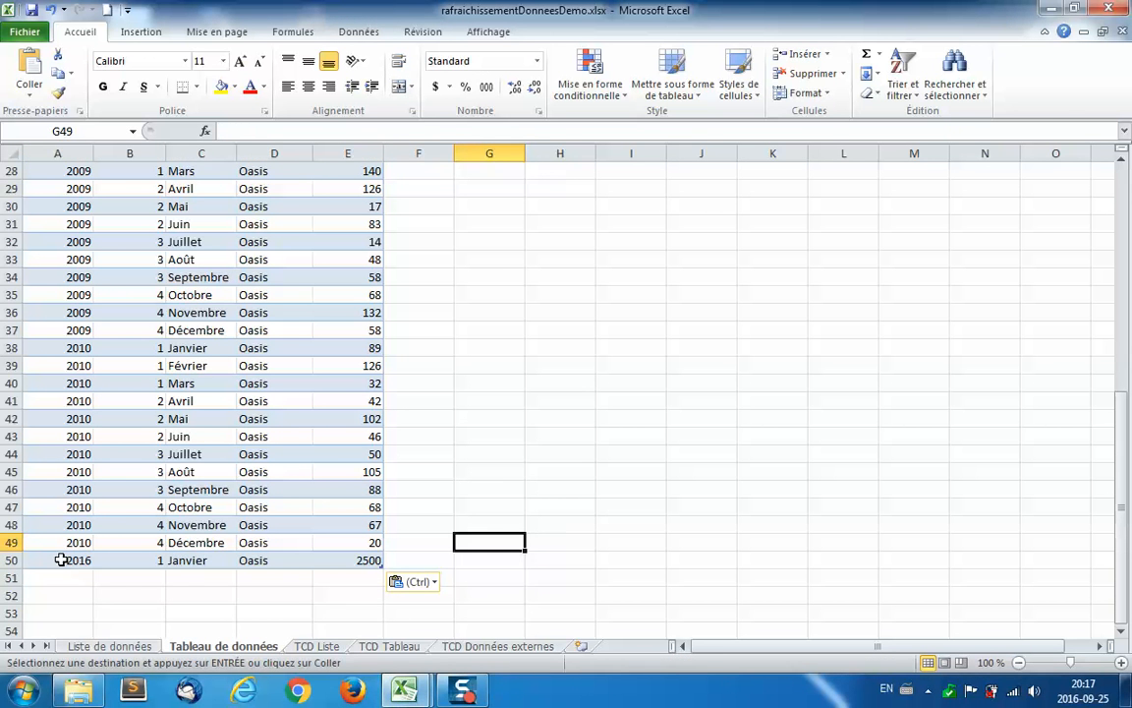
- Switch to the donneesExternes.xlsx workbook and paste the copied 2016 record at A50 of the Liste de données externe sheet
left_click_drag(61, 560, 295, 563)
left_click(146, 648)
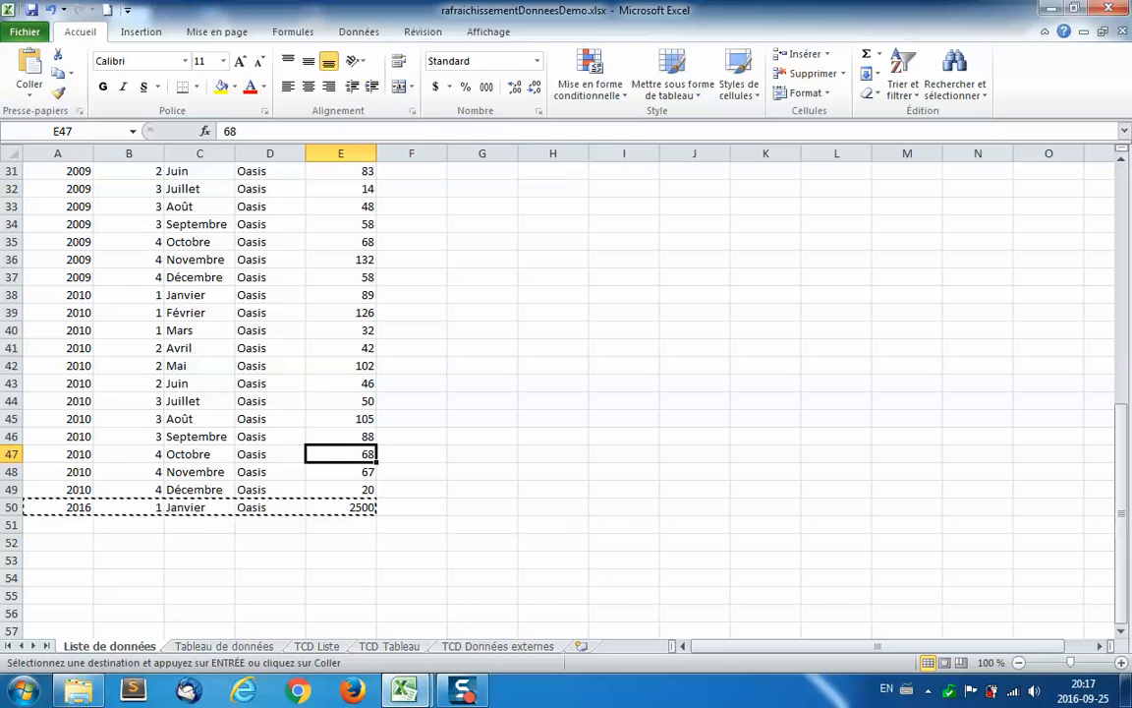
mouse_move(404, 690)
left_click(472, 600)
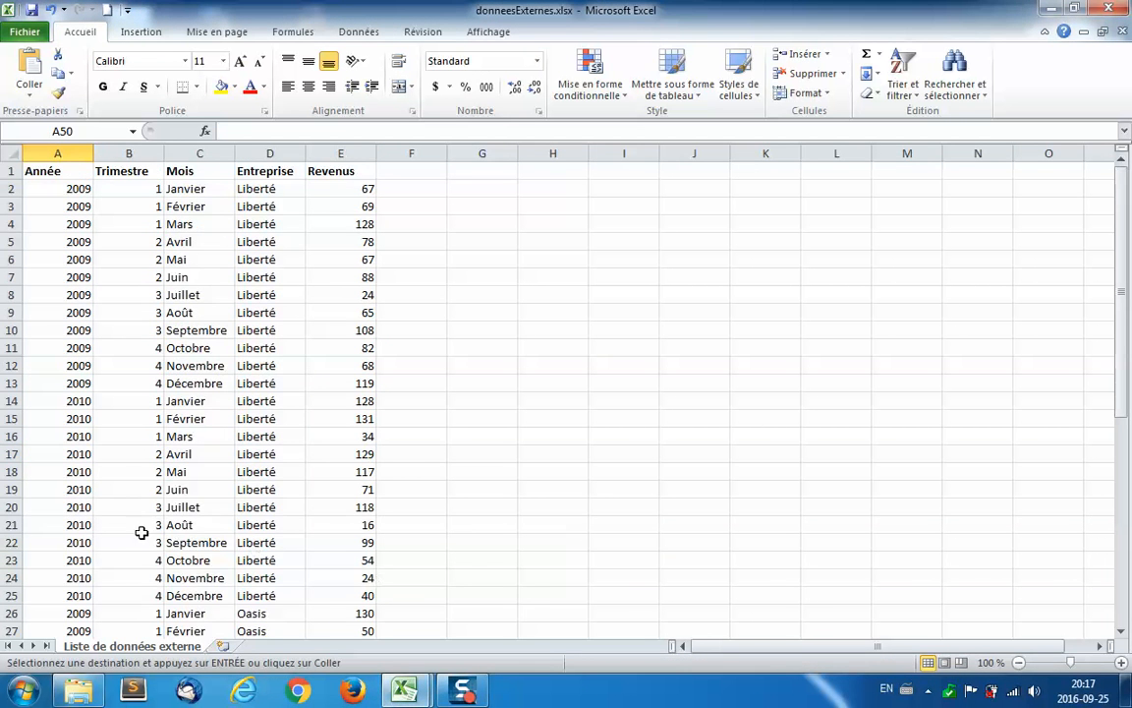
scroll(129, 580, "down", 14)
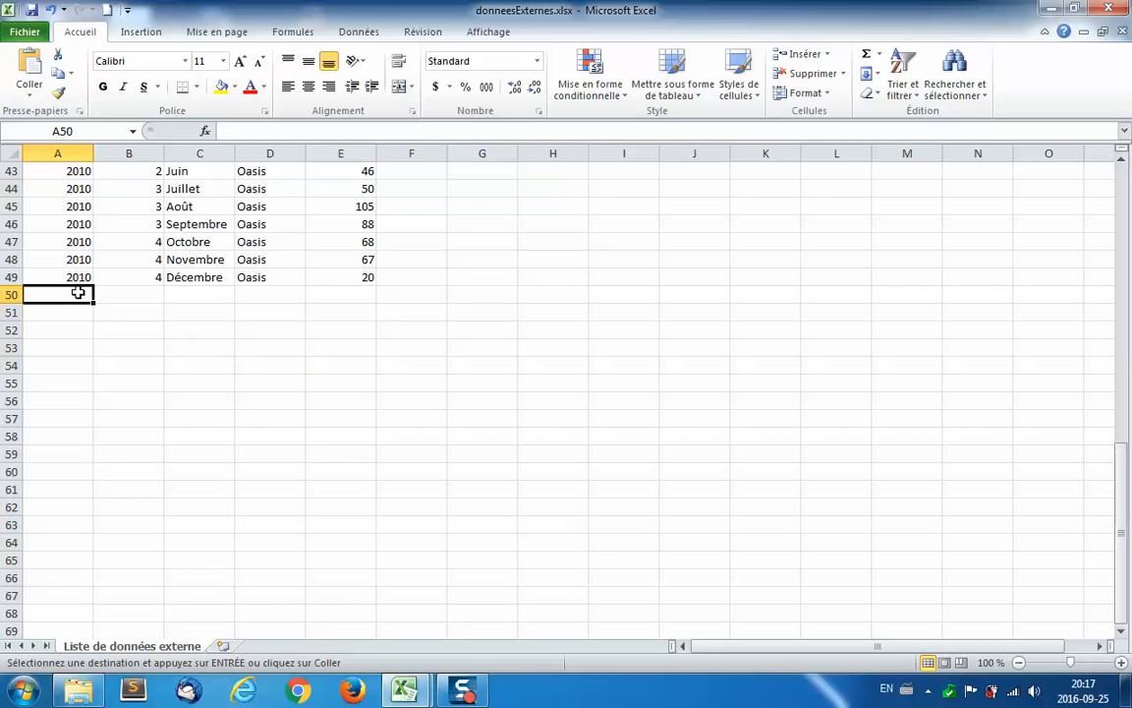
key("ctrl+v")
left_click(244, 362)
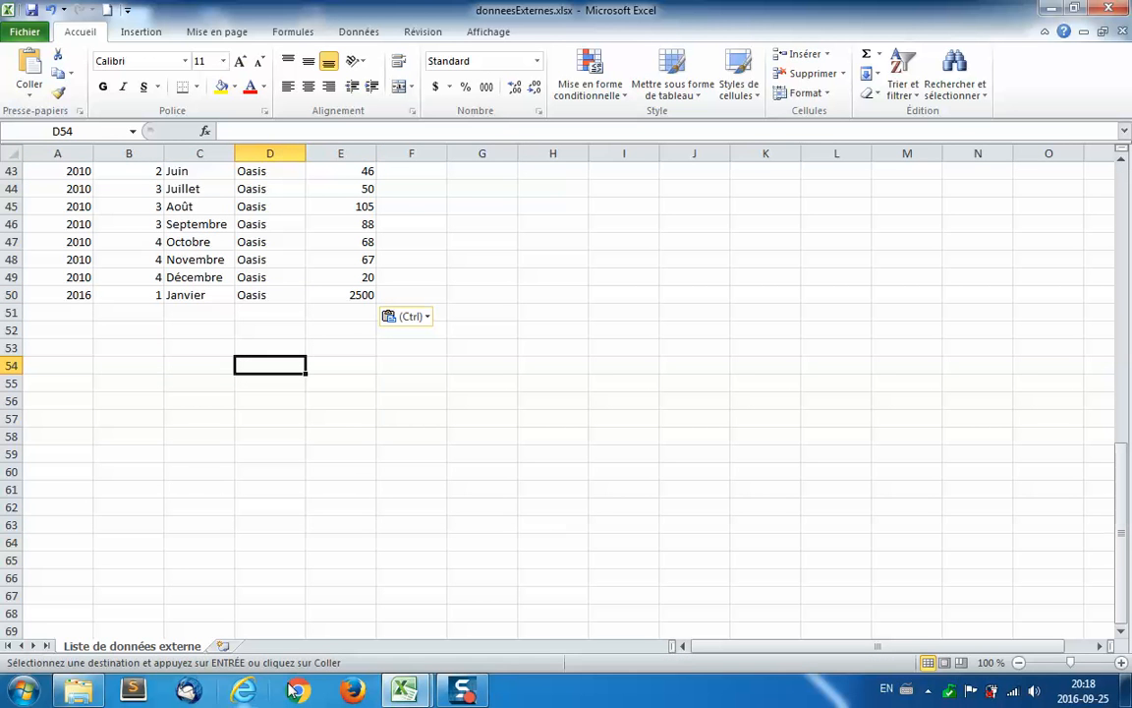
- Compare the added 2016 record across the Liste de données, Tableau de données and donneesExternes.xlsx sources, and return to rafraichissementDonneesDemo.xlsx
left_click(404, 691)
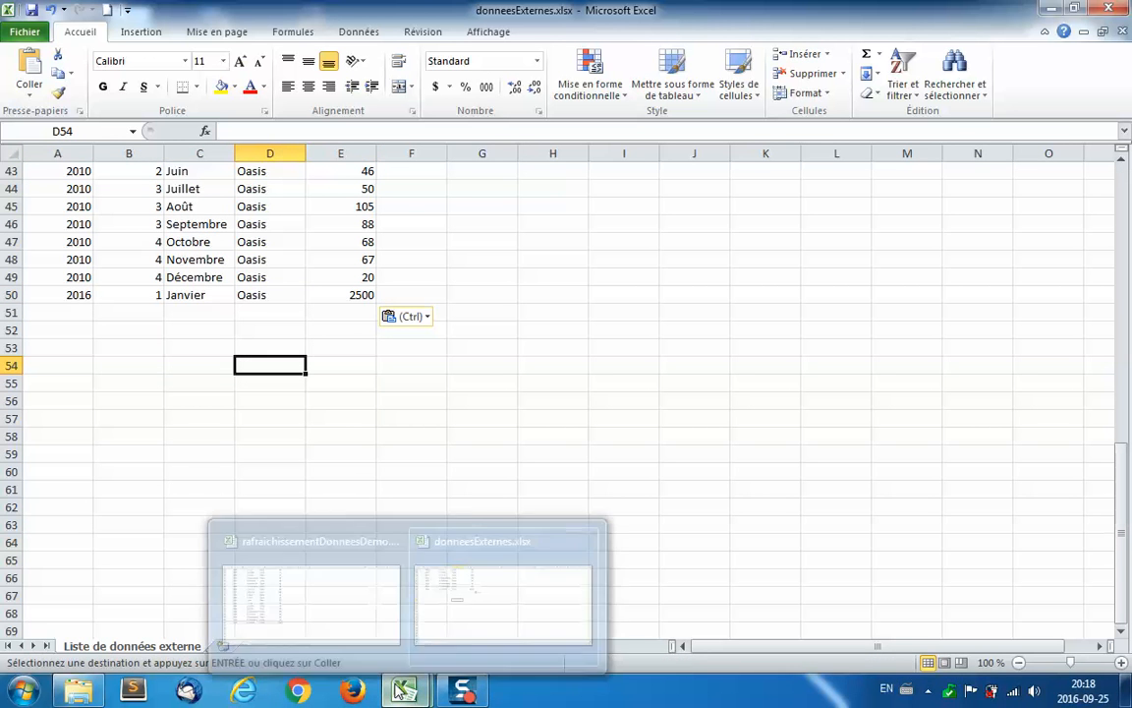
left_click(296, 602)
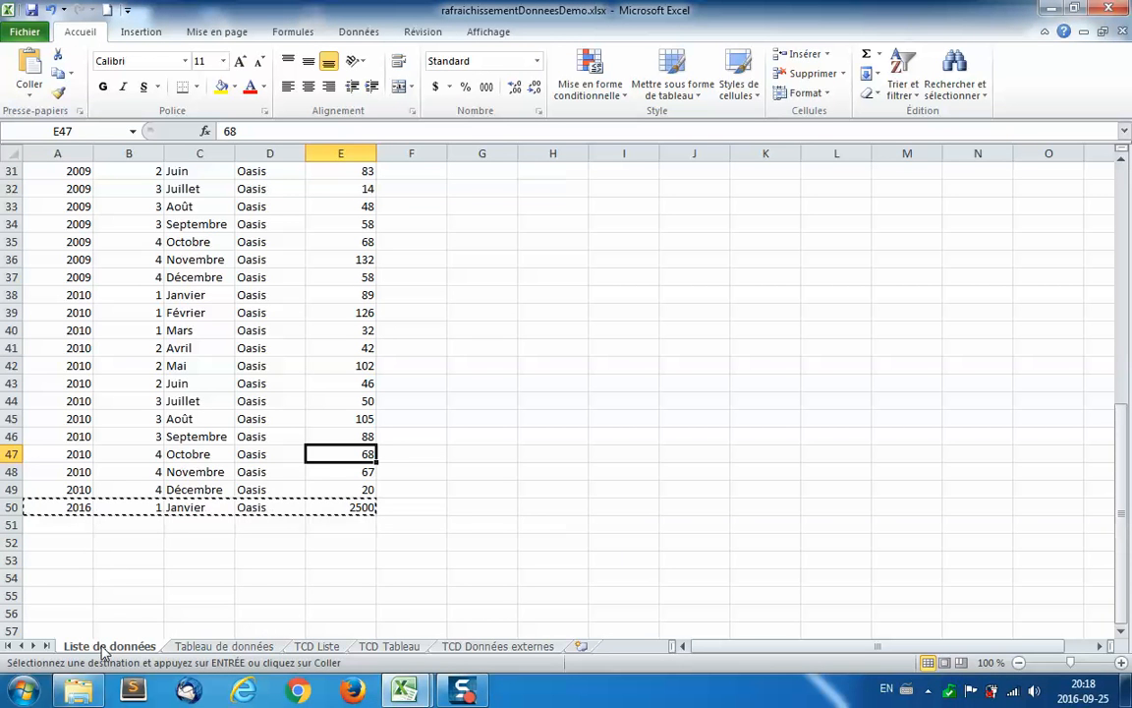
left_click(188, 649)
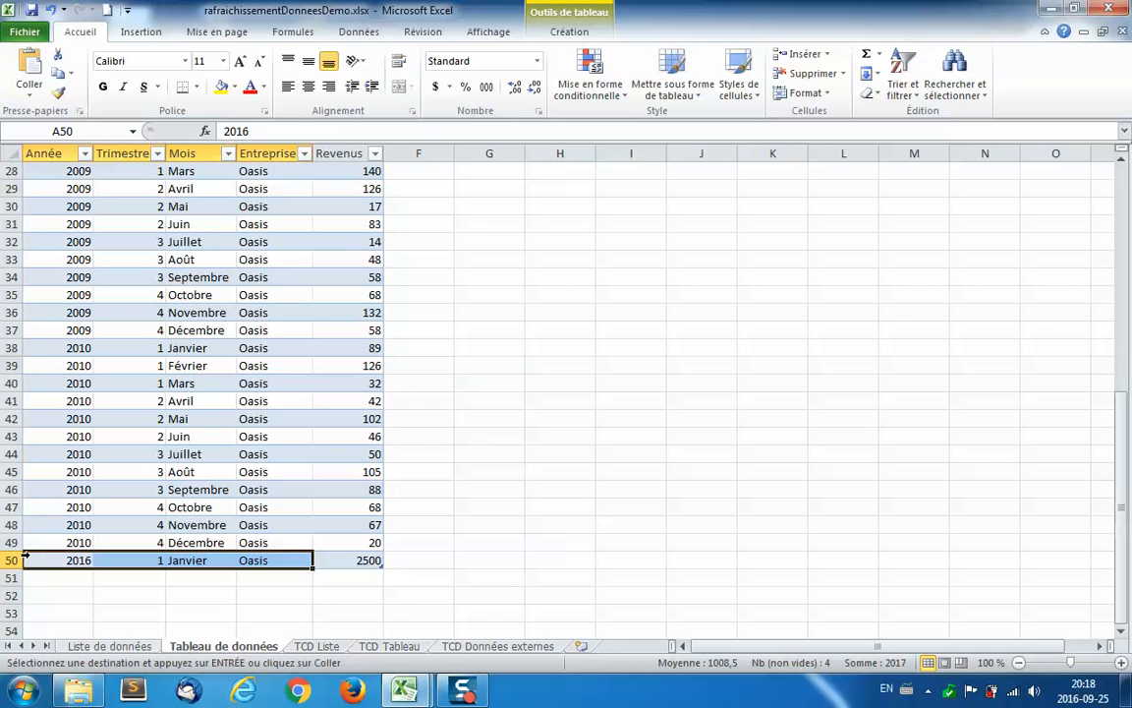
mouse_move(411, 693)
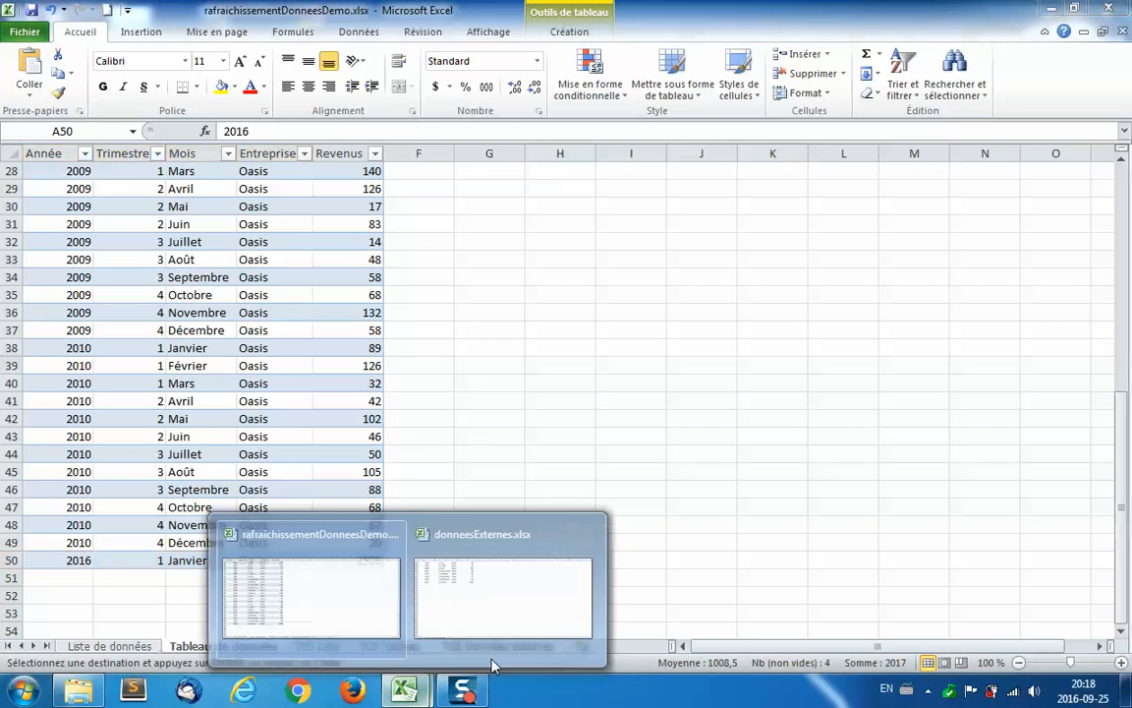
left_click(522, 608)
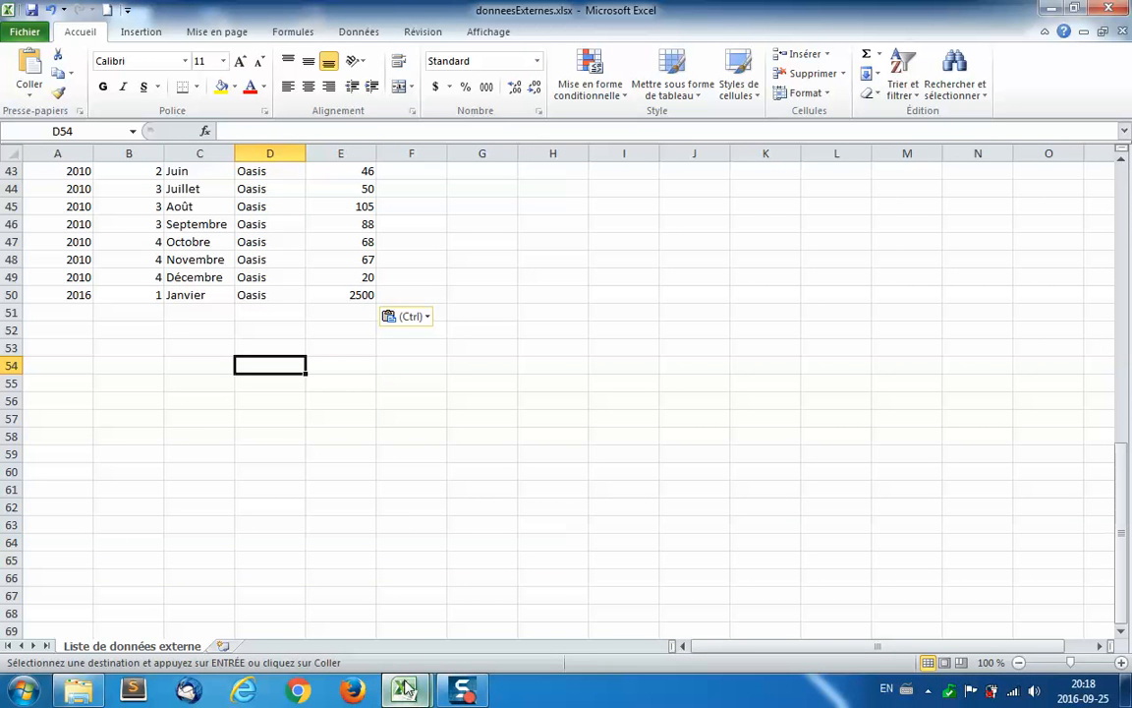
mouse_move(409, 692)
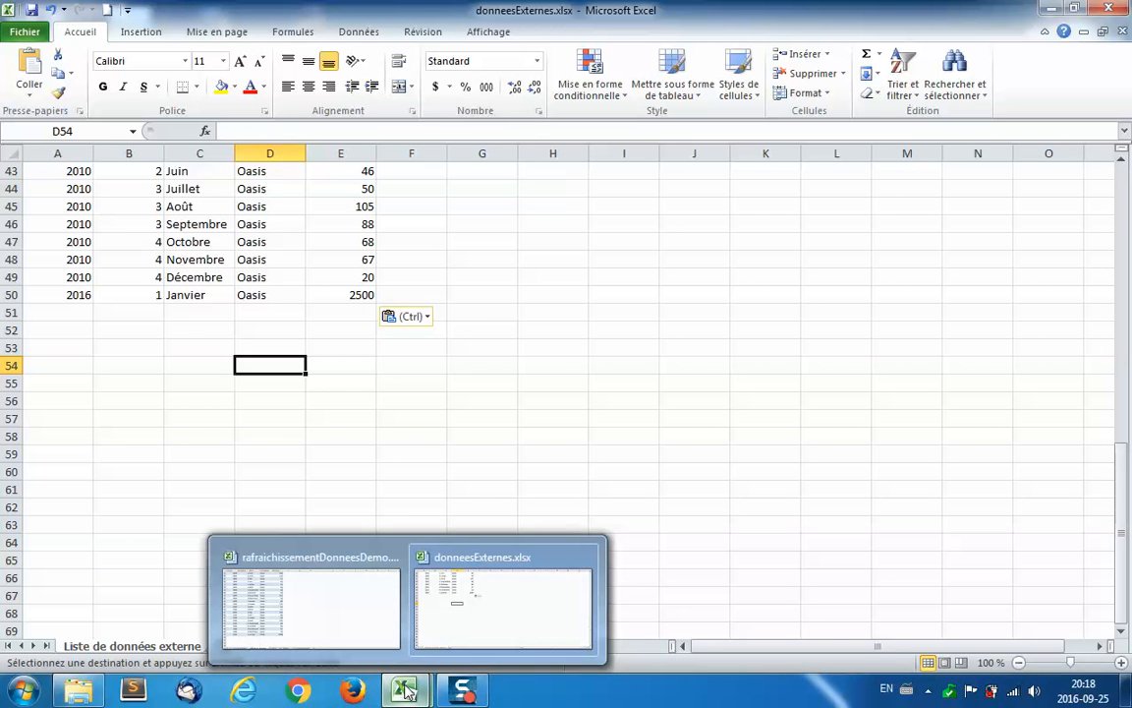
left_click(379, 575)
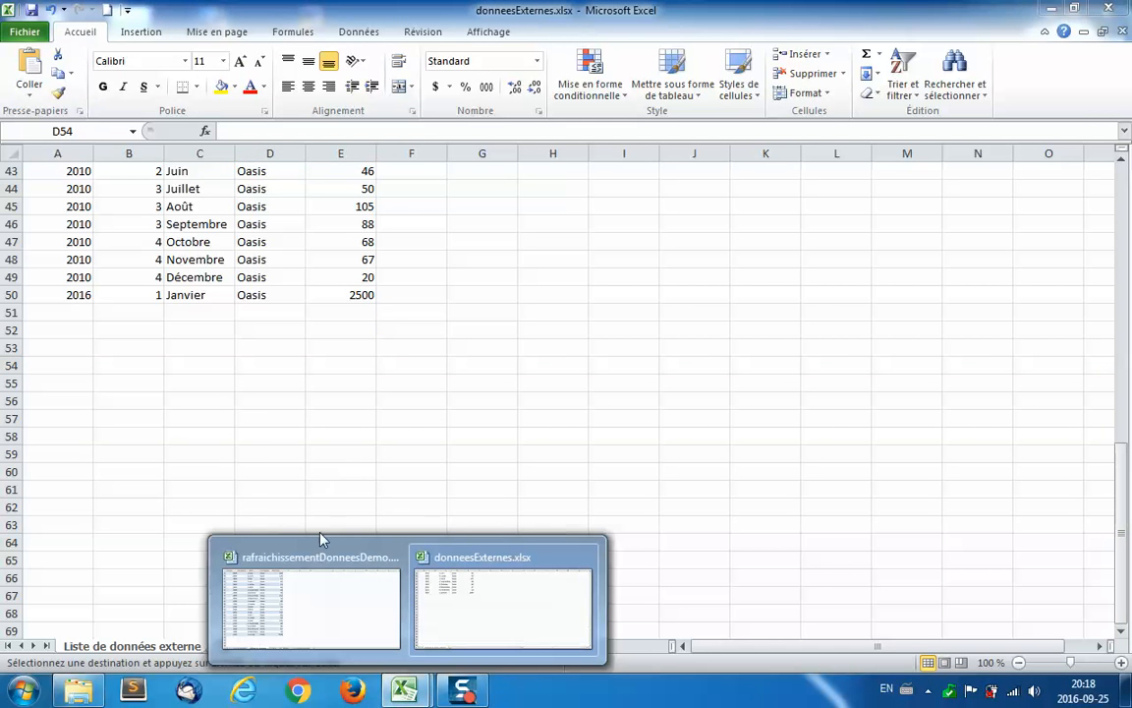
left_click(289, 610)
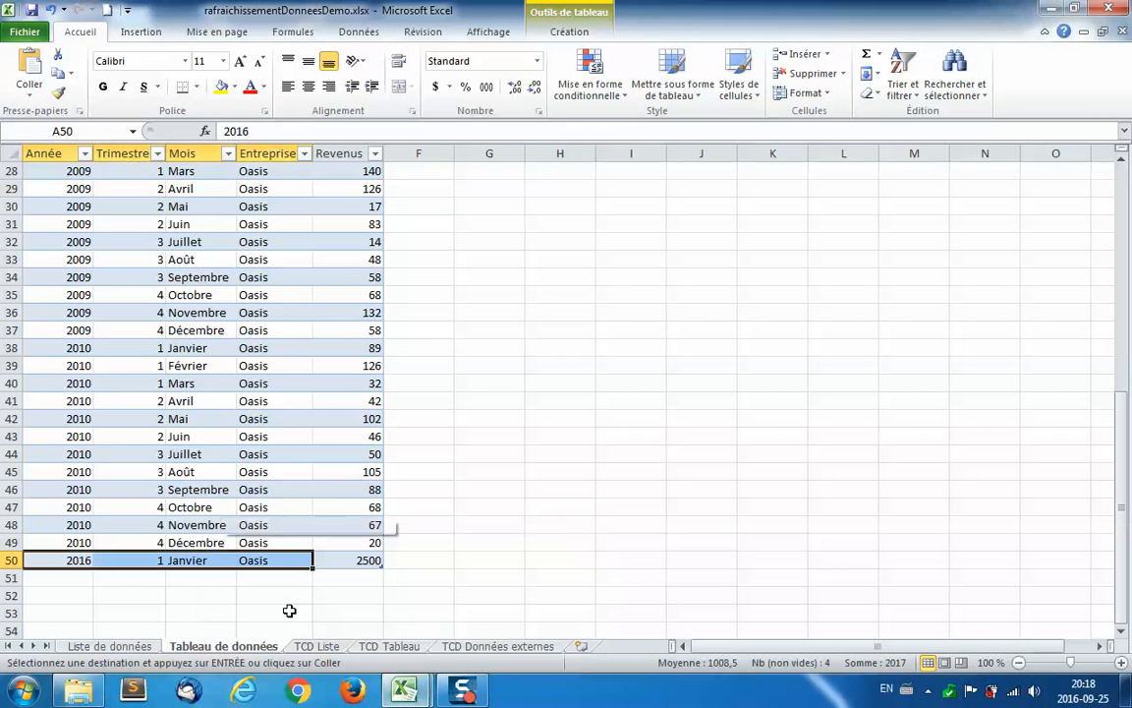
- Check the TCD Liste, TCD Tableau and TCD Données externes pivot tables for the new 2016 record
left_click(320, 647)
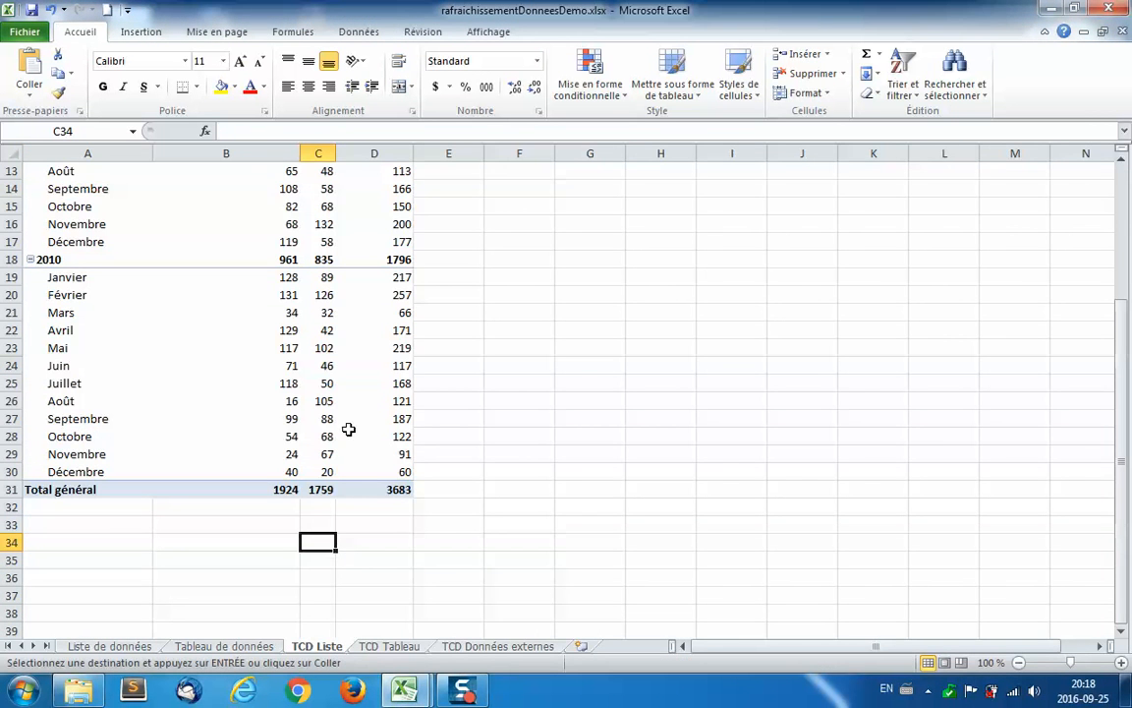
left_click(383, 645)
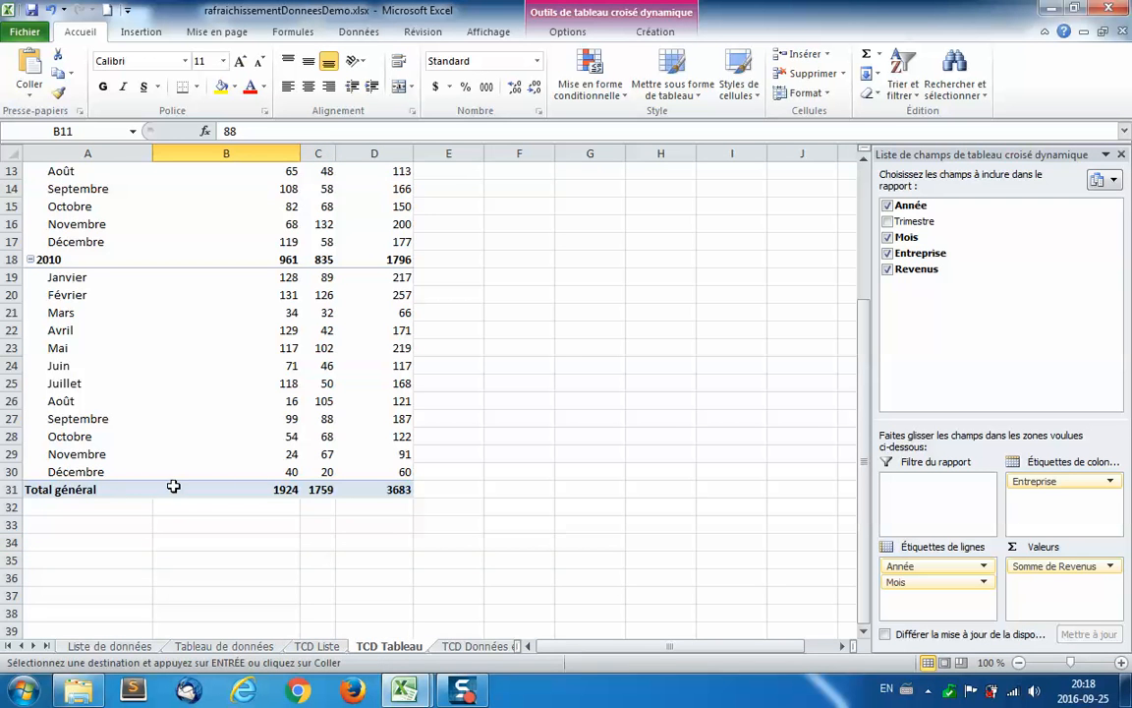
left_click(456, 648)
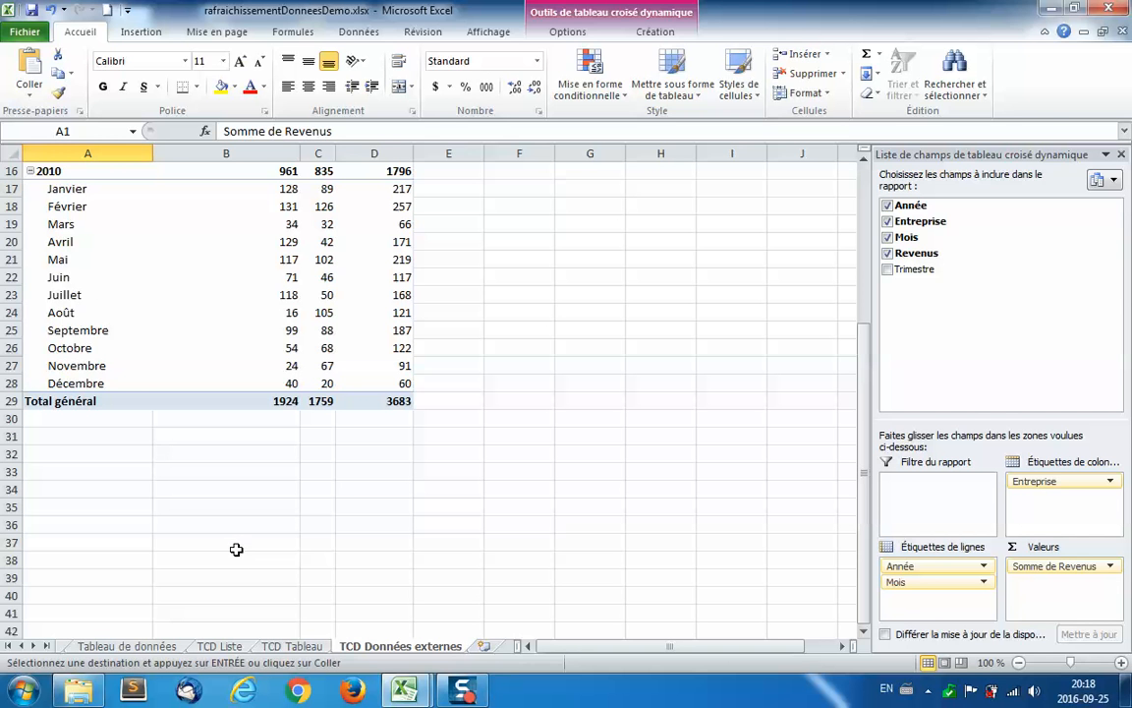
- Refresh the pivot table on the TCD Liste sheet
left_click(218, 646)
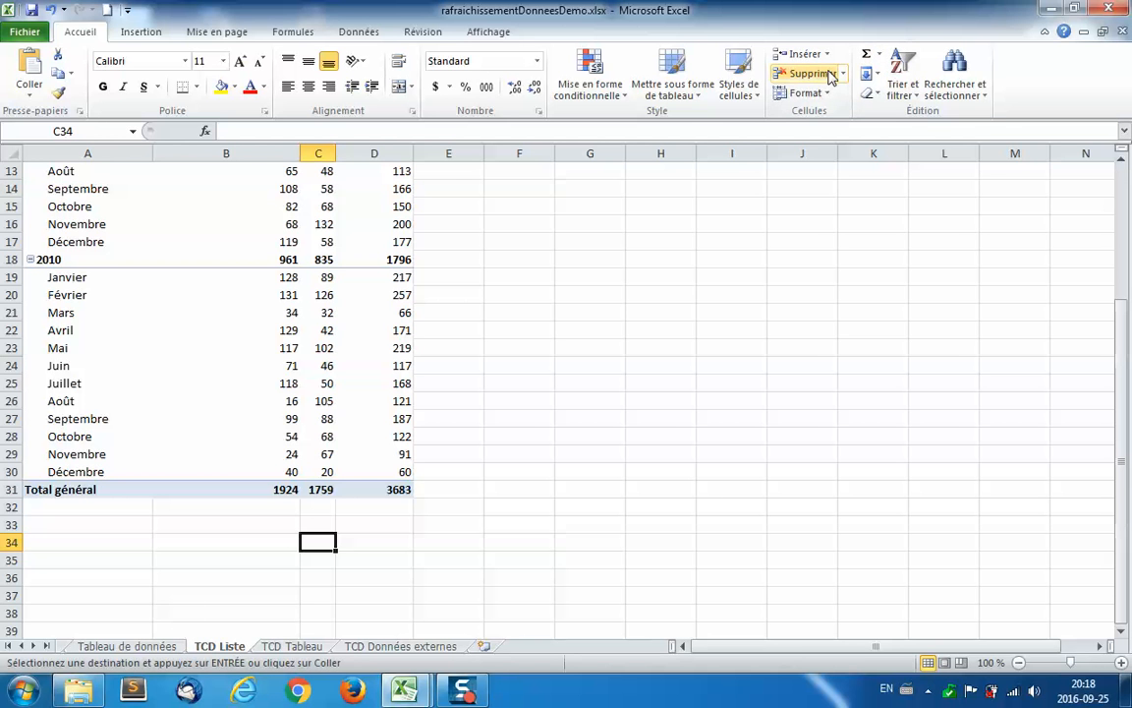
left_click(338, 259)
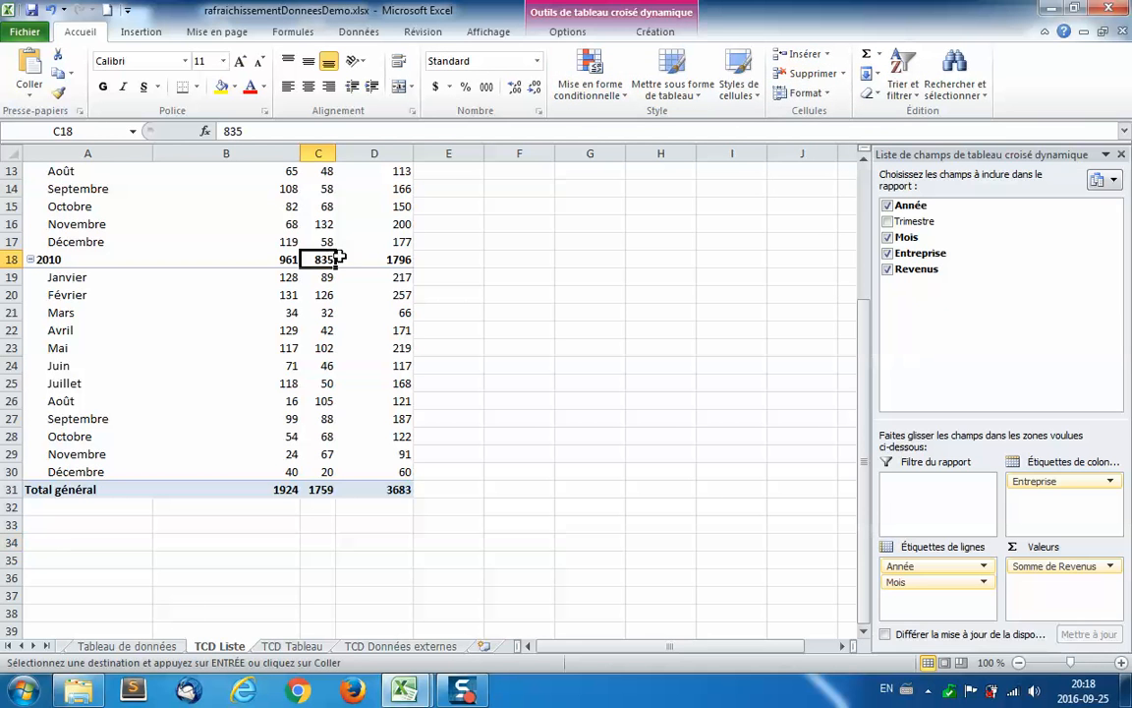
left_click(566, 32)
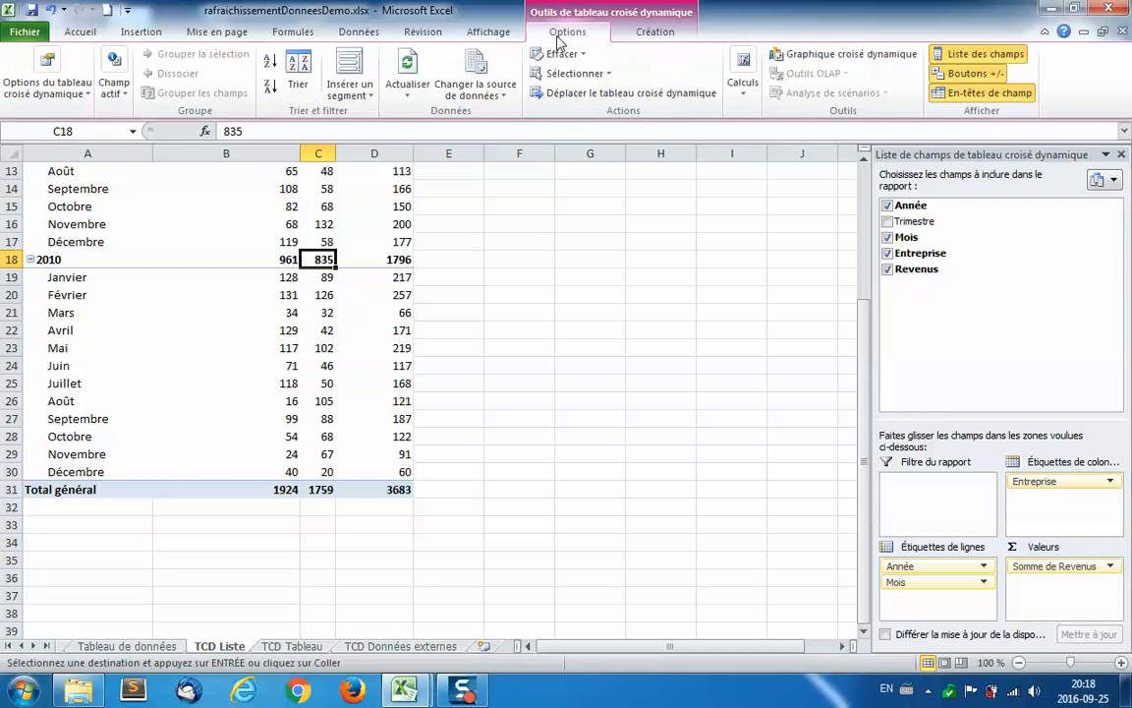
left_click(418, 84)
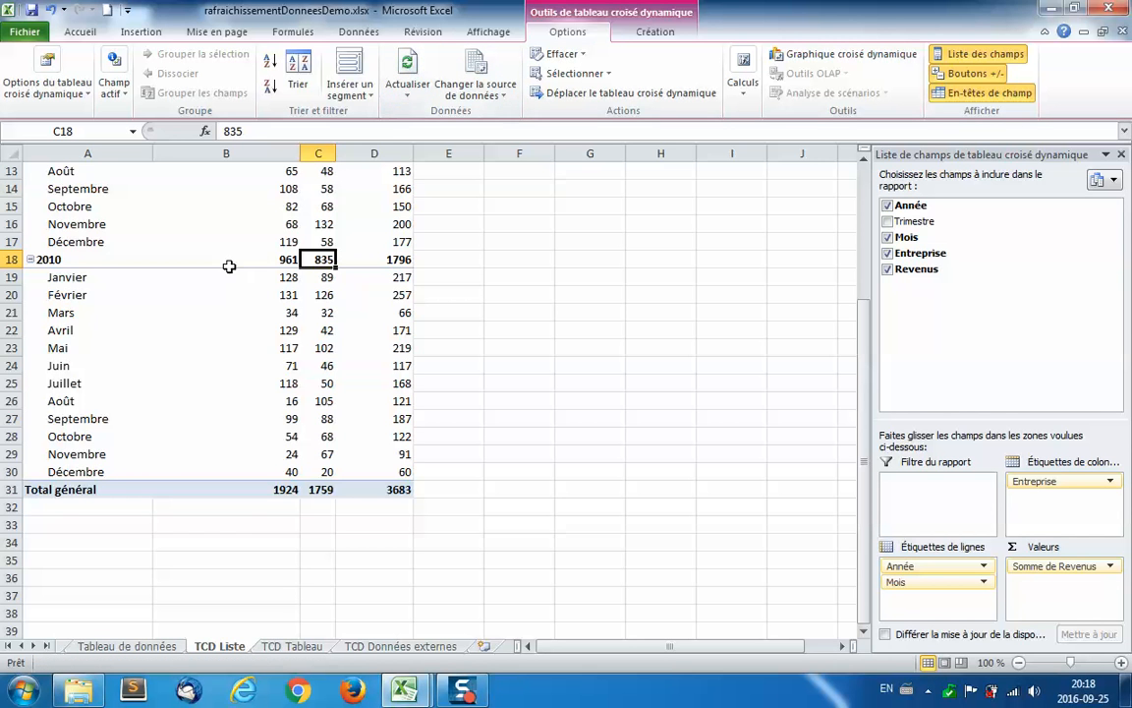
- Refresh the pivot tables on the TCD Tableau and TCD Données externes sheets
left_click(293, 646)
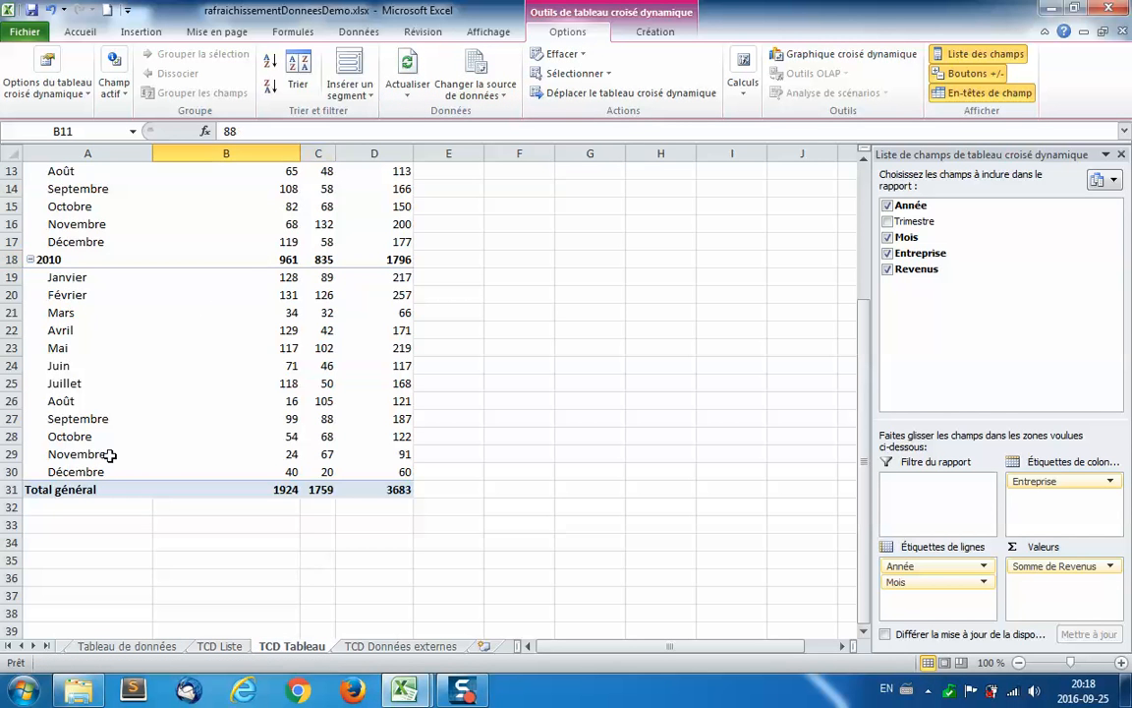
left_click(423, 65)
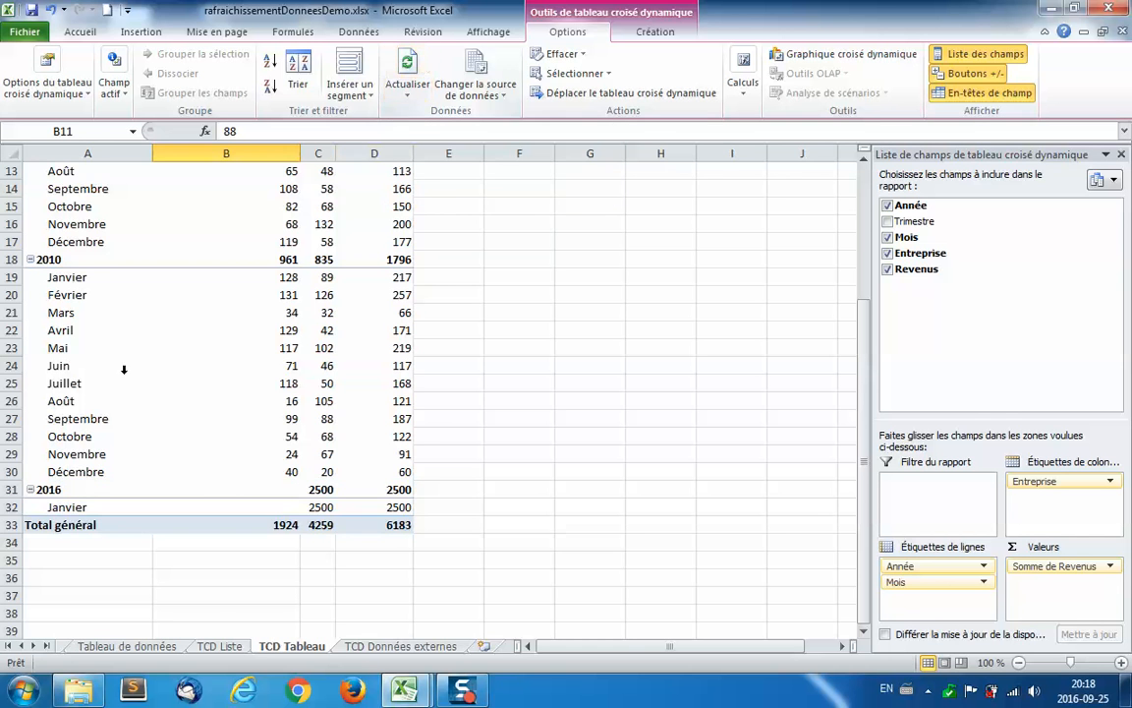
left_click(396, 647)
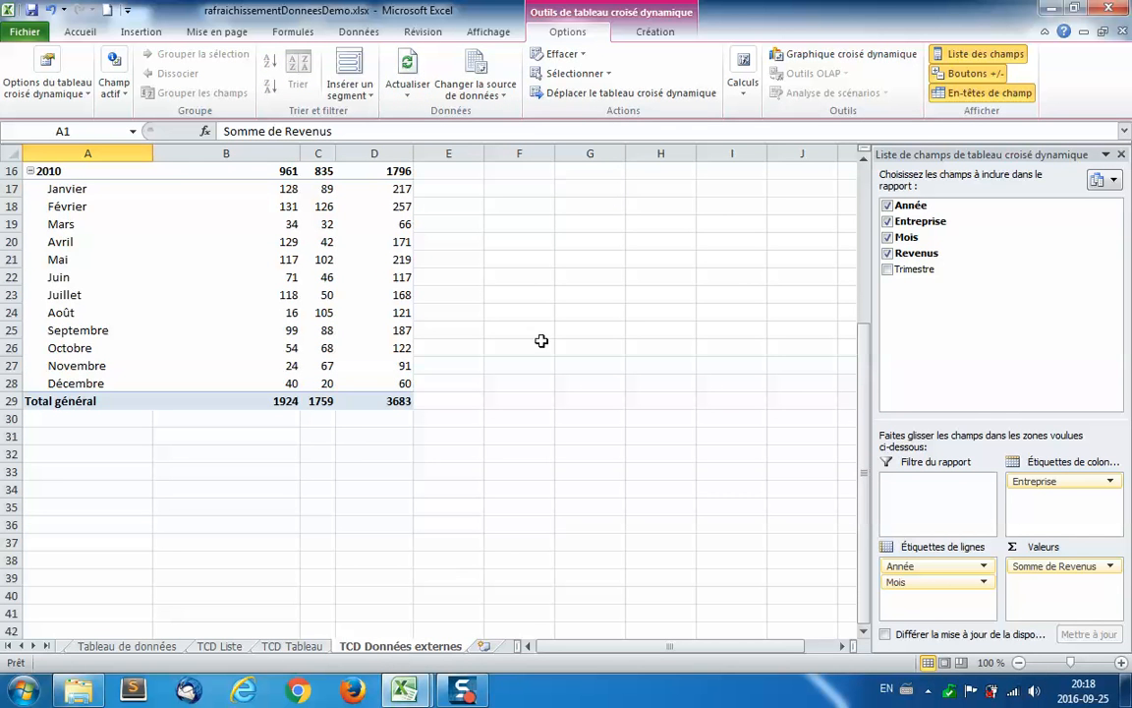
left_click(406, 67)
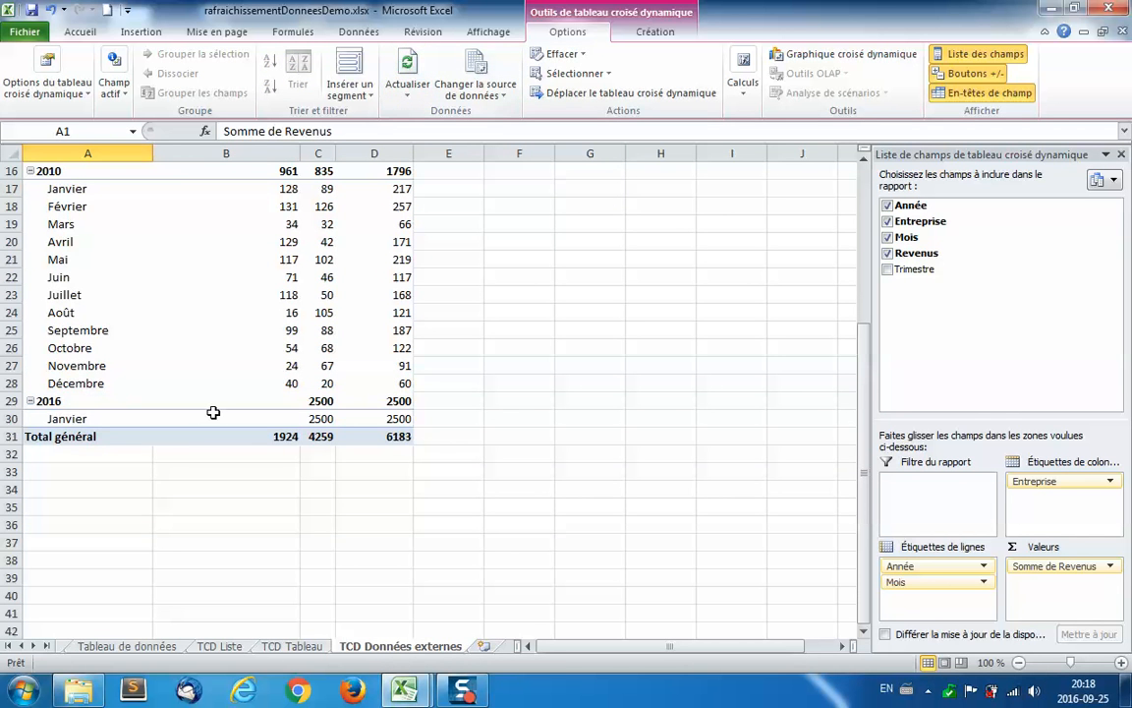
- Examine the refreshed pivot tables on the TCD Données externes and TCD Tableau sheets, including their 2016 rows and grand totals
mouse_move(207, 406)
scroll(300, 324, "up", 5)
mouse_move(316, 321)
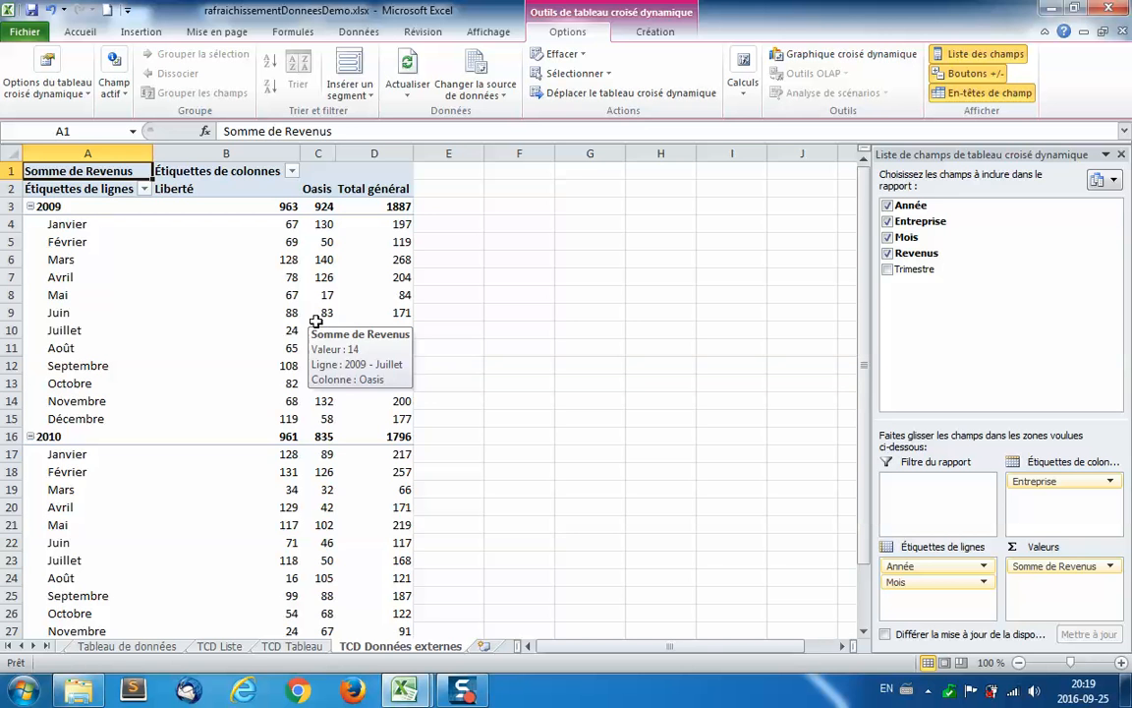
left_click(291, 646)
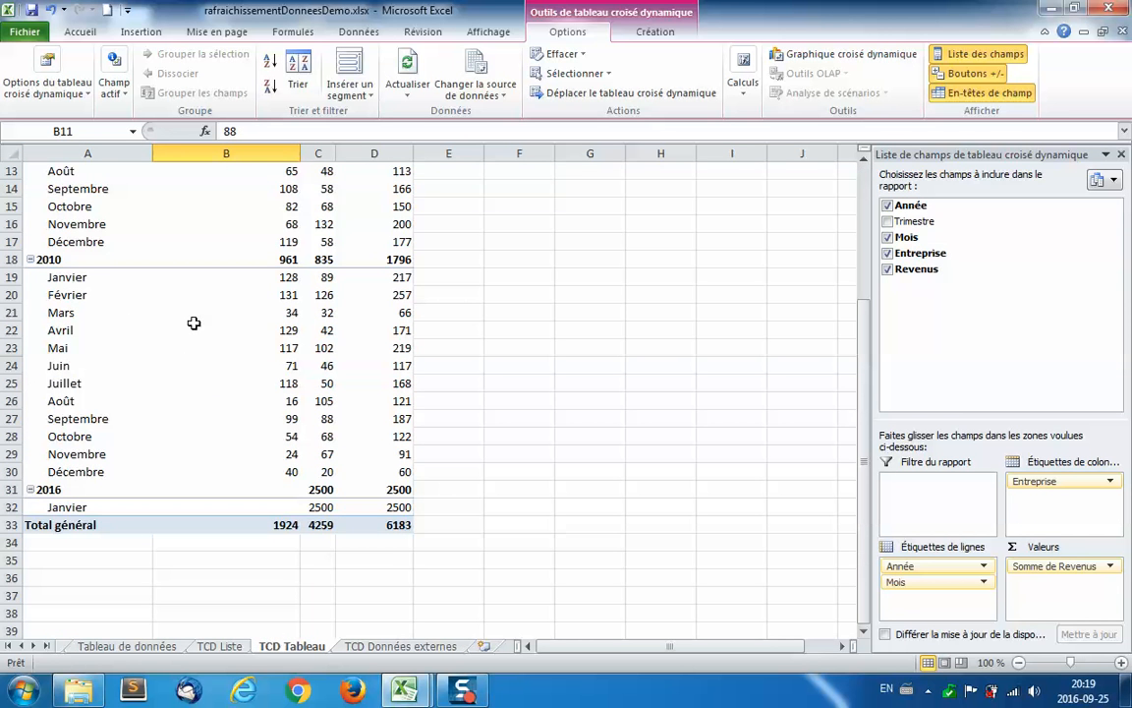
scroll(269, 327, "up", 4)
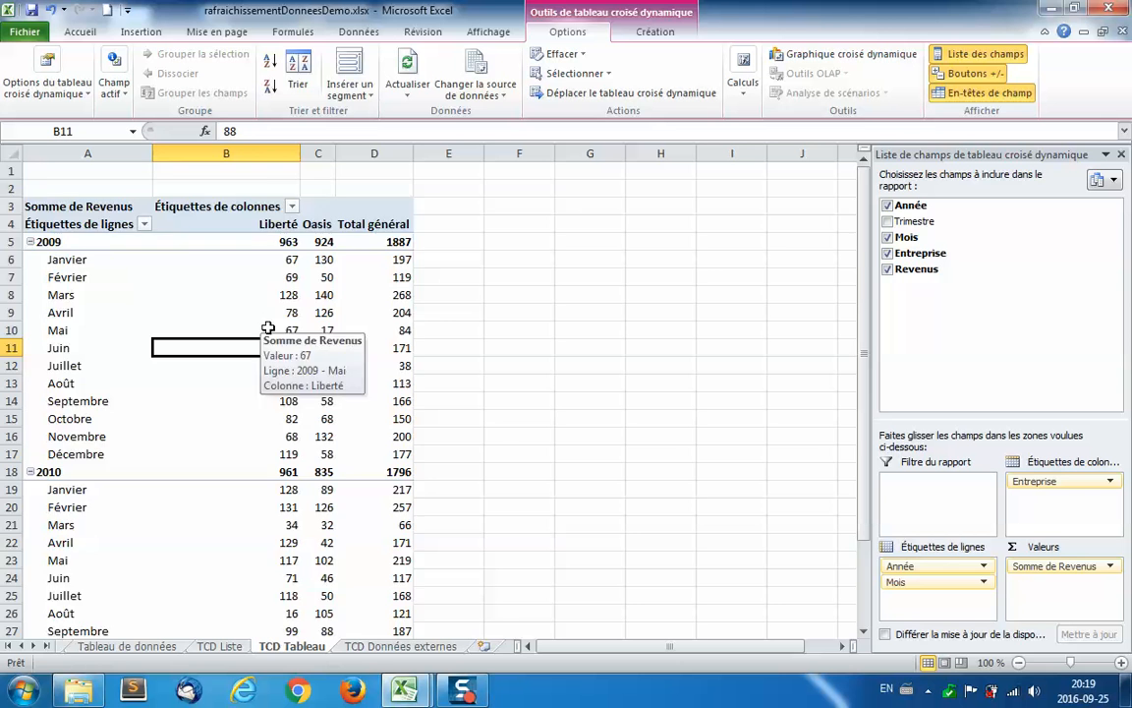
scroll(268, 327, "down", 4)
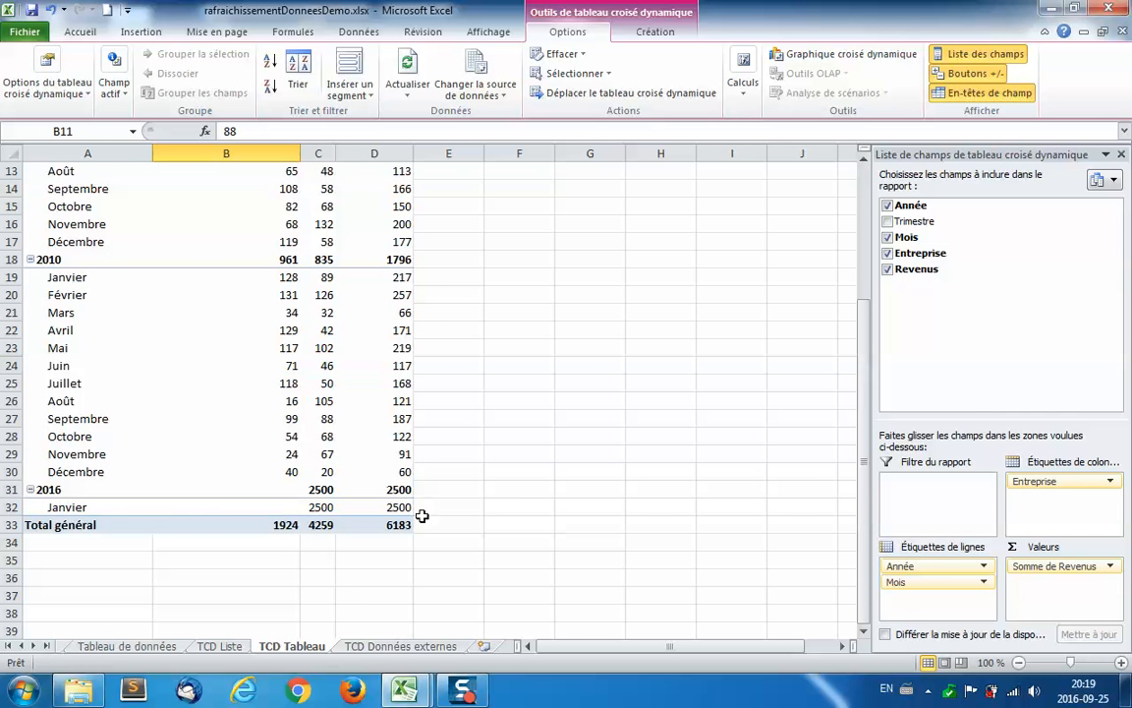
- Refresh the TCD Liste pivot table again and check its grand total row
left_click(221, 646)
left_click(414, 69)
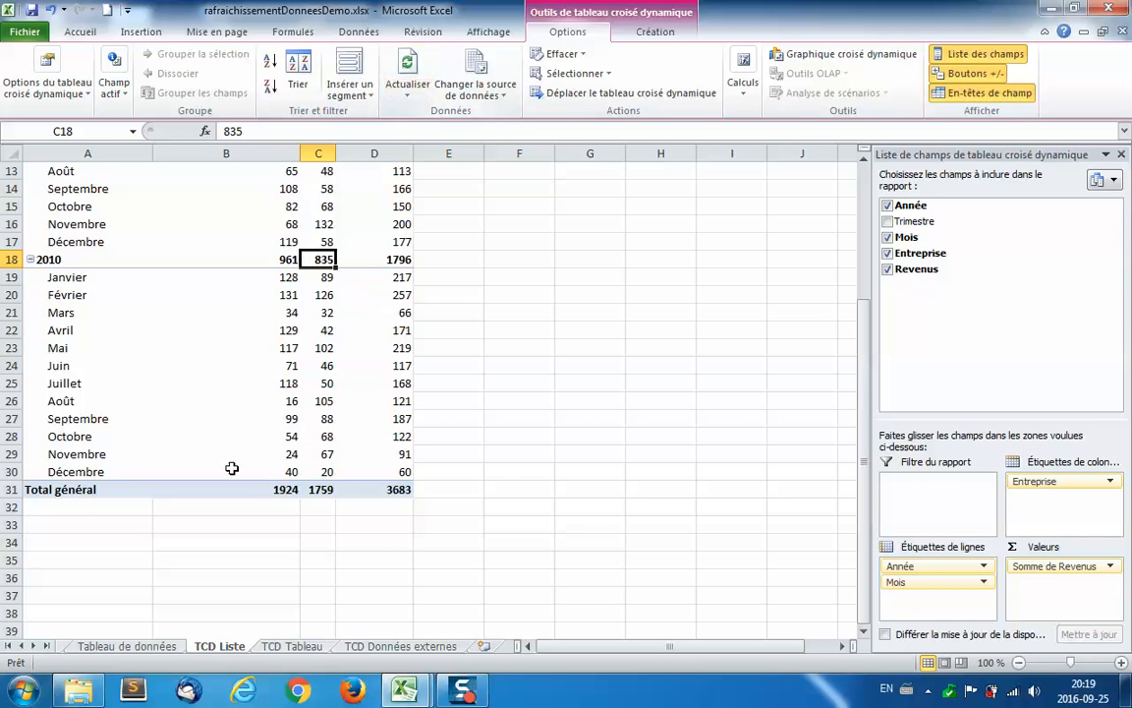
mouse_move(391, 486)
mouse_move(307, 381)
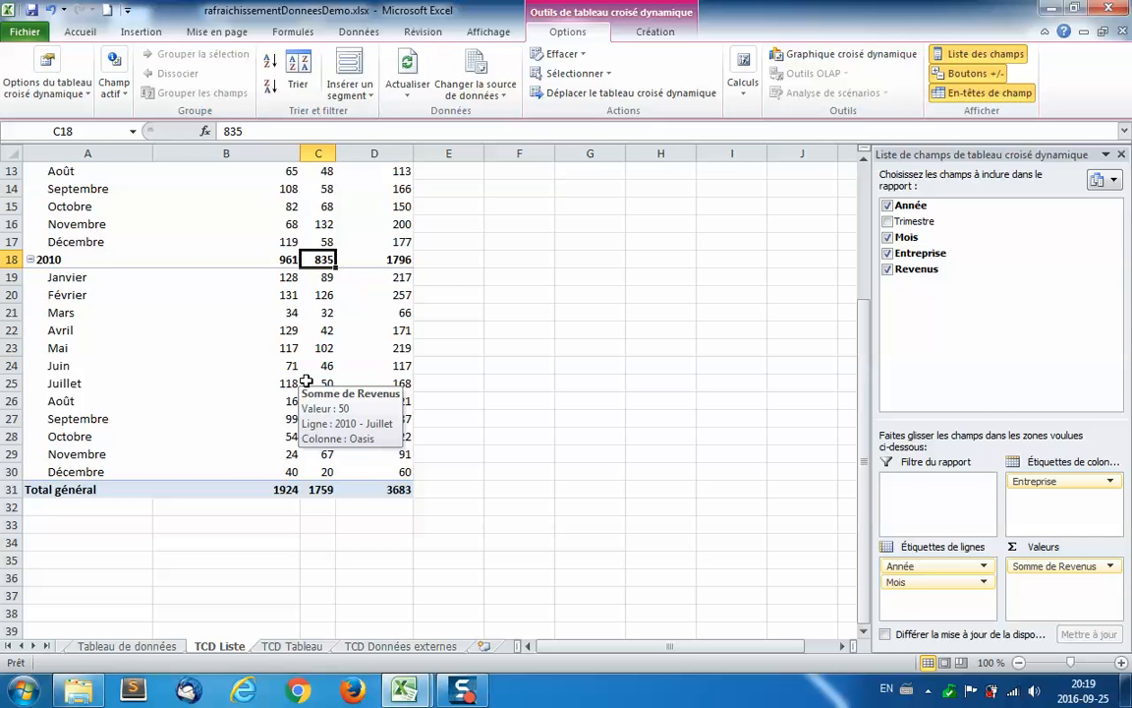
- Check the TCD Liste pivot table's source range against the last record row on the Liste de données sheet
left_click(475, 68)
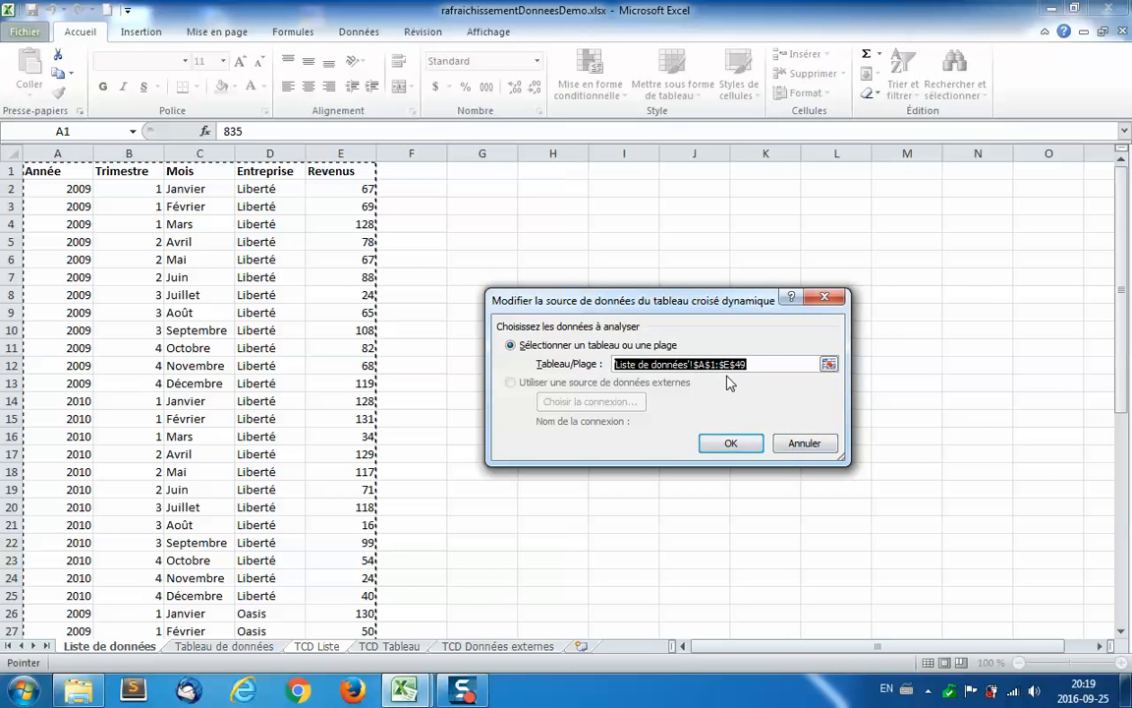
left_click(738, 450)
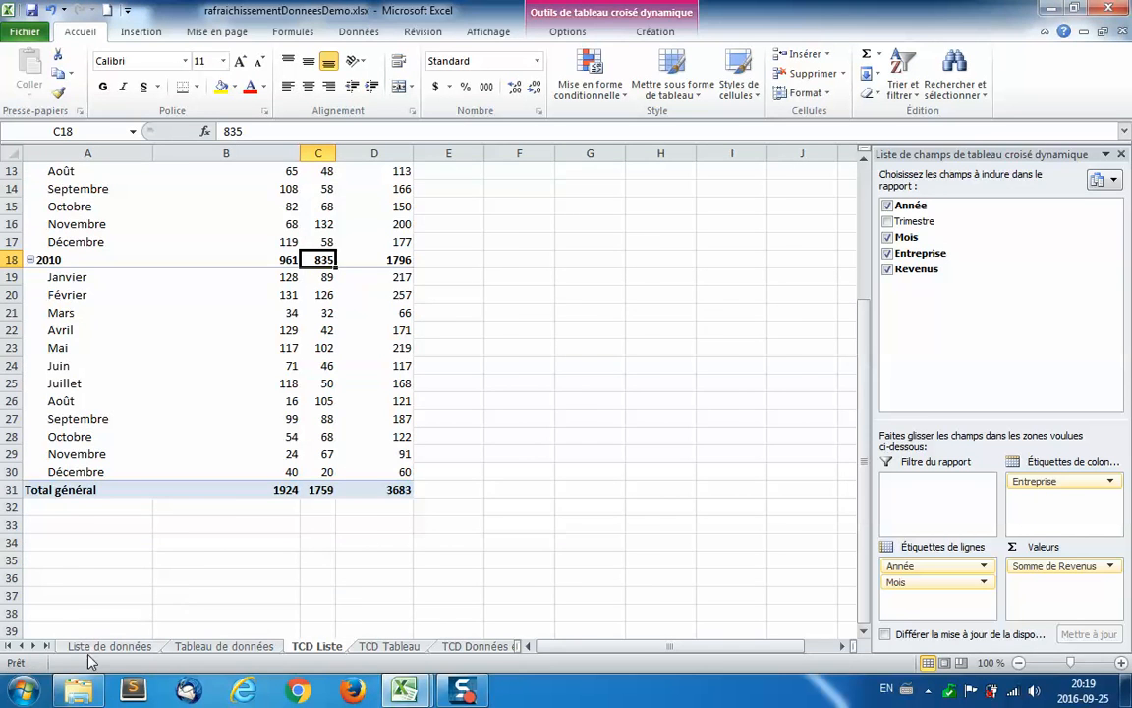
left_click(109, 645)
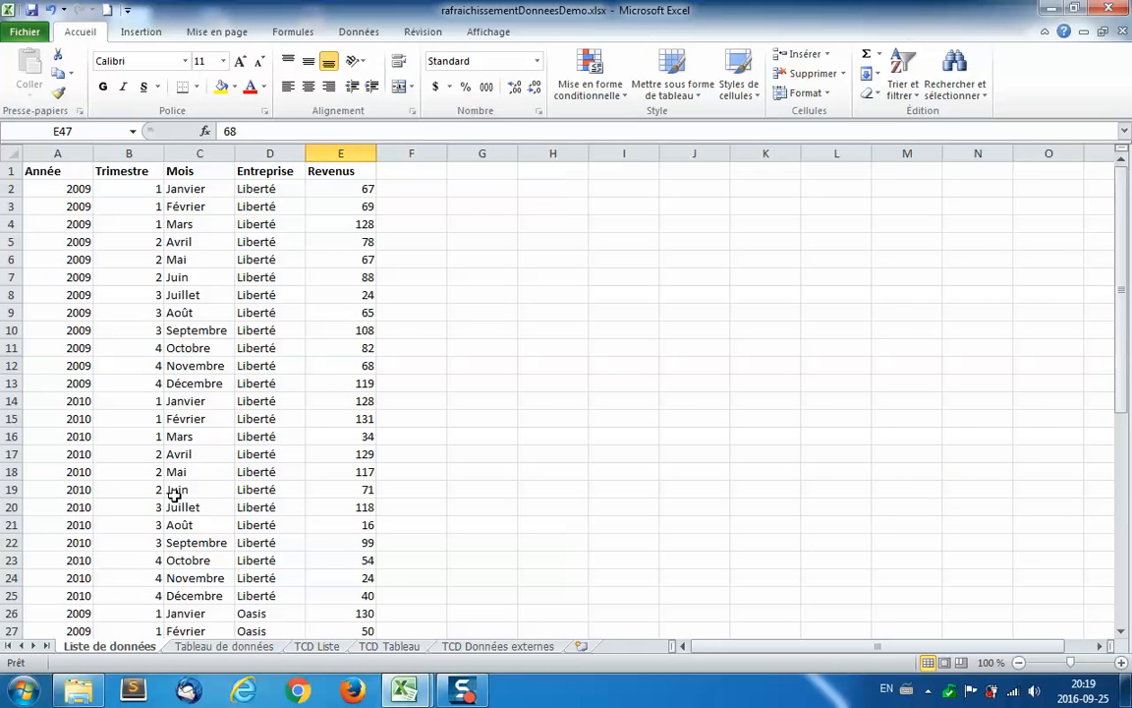
scroll(186, 488, "down", 15)
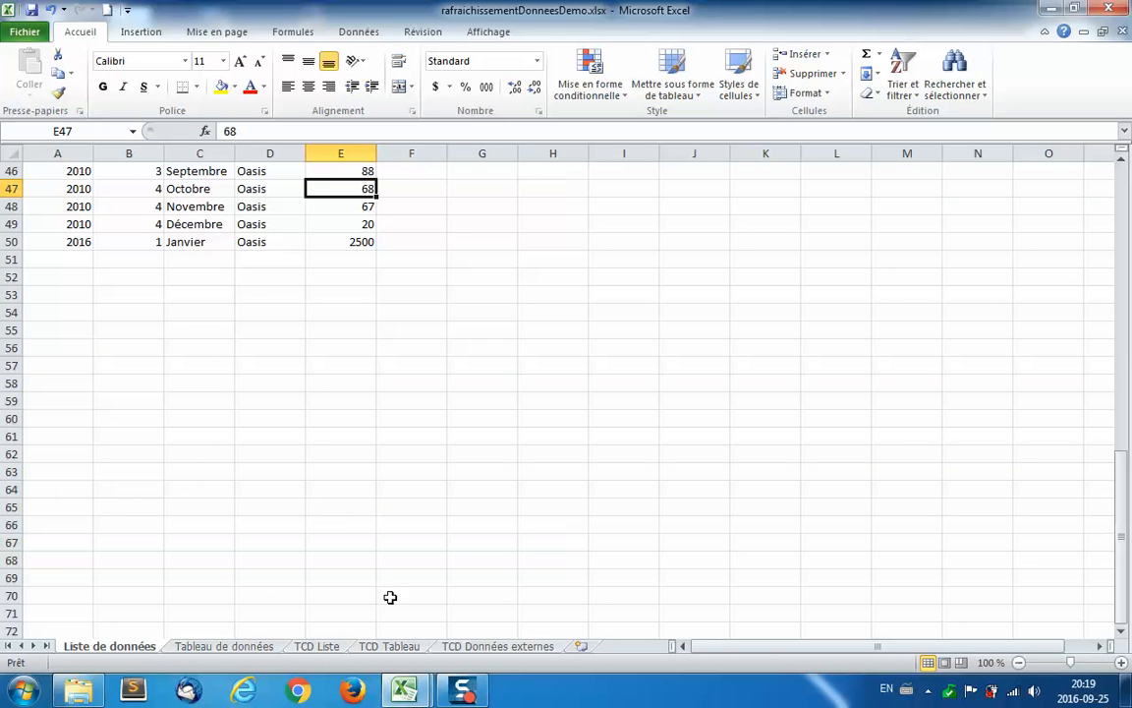
- Change the TCD Liste pivot table's data source to 'Liste de données'!$A$1:$E$50
left_click(316, 646)
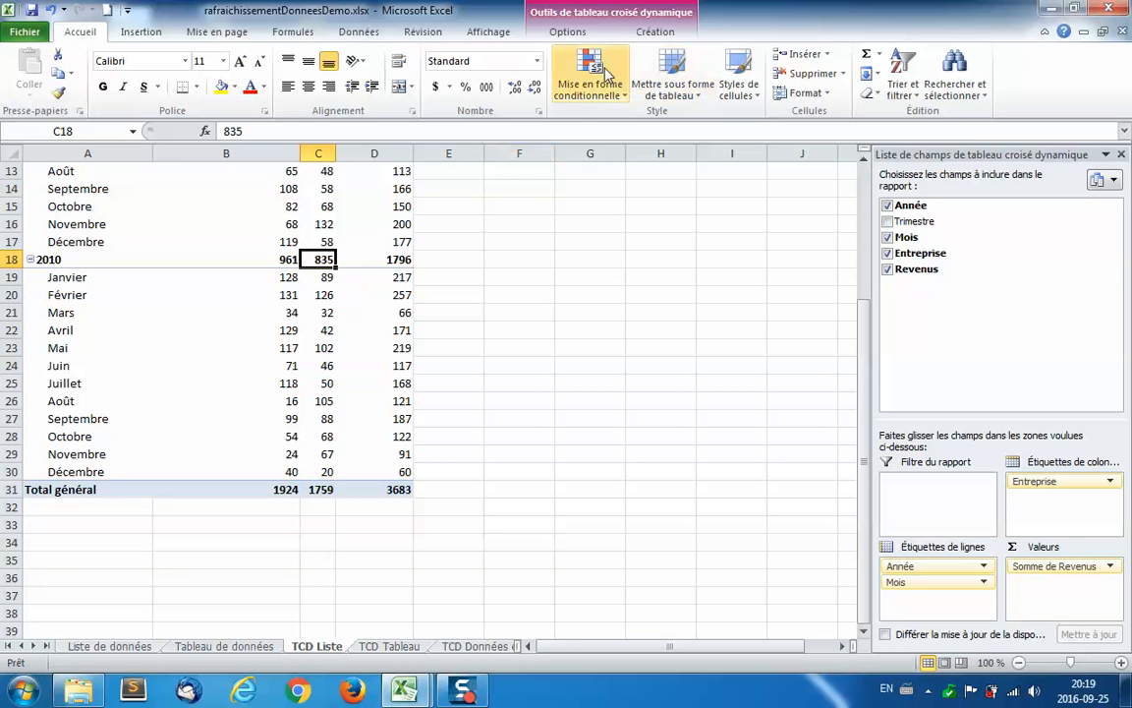
left_click(283, 277)
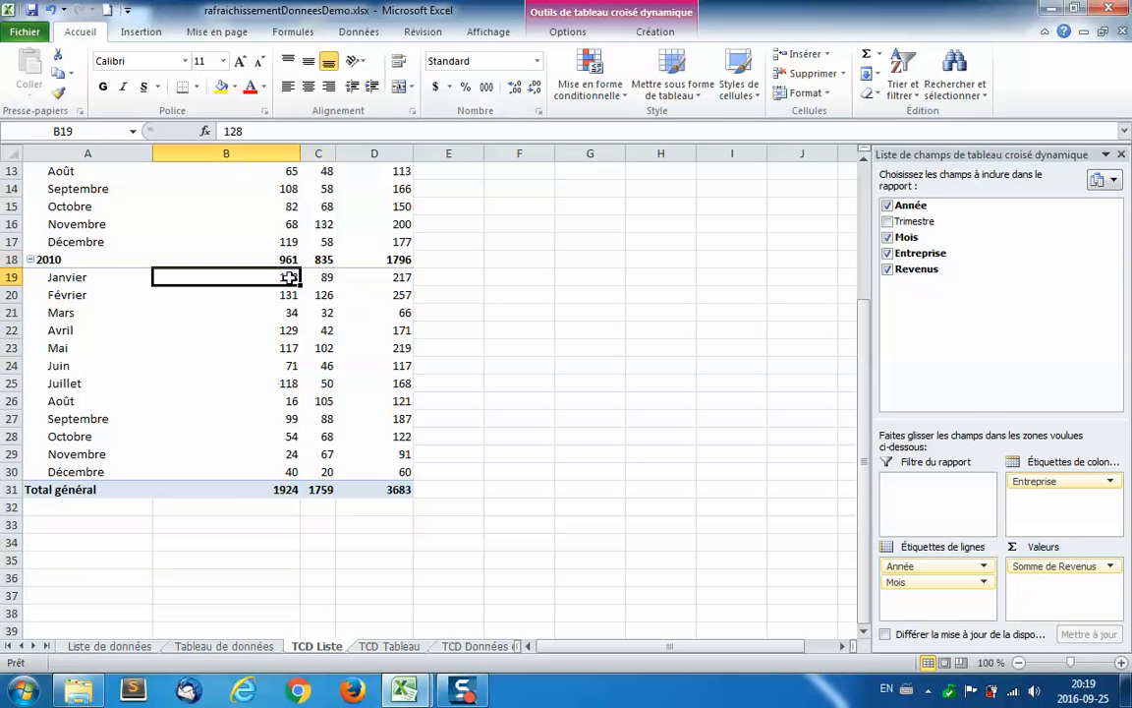
left_click(540, 31)
left_click(476, 67)
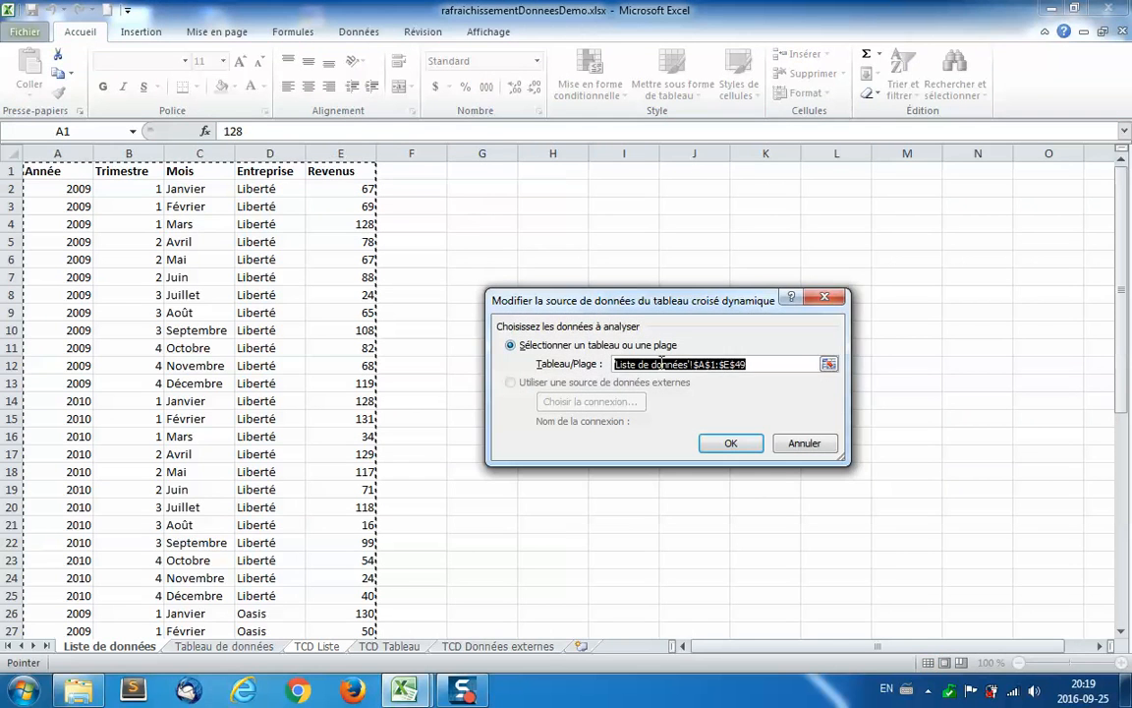
left_click(747, 364)
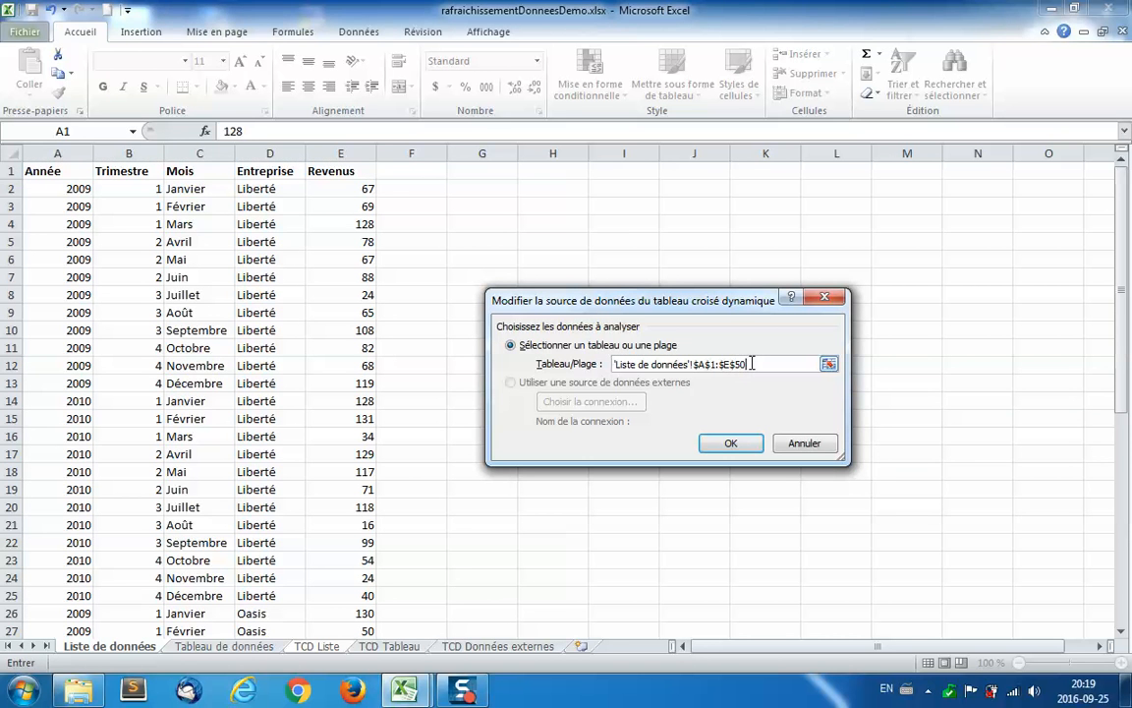
key("Return")
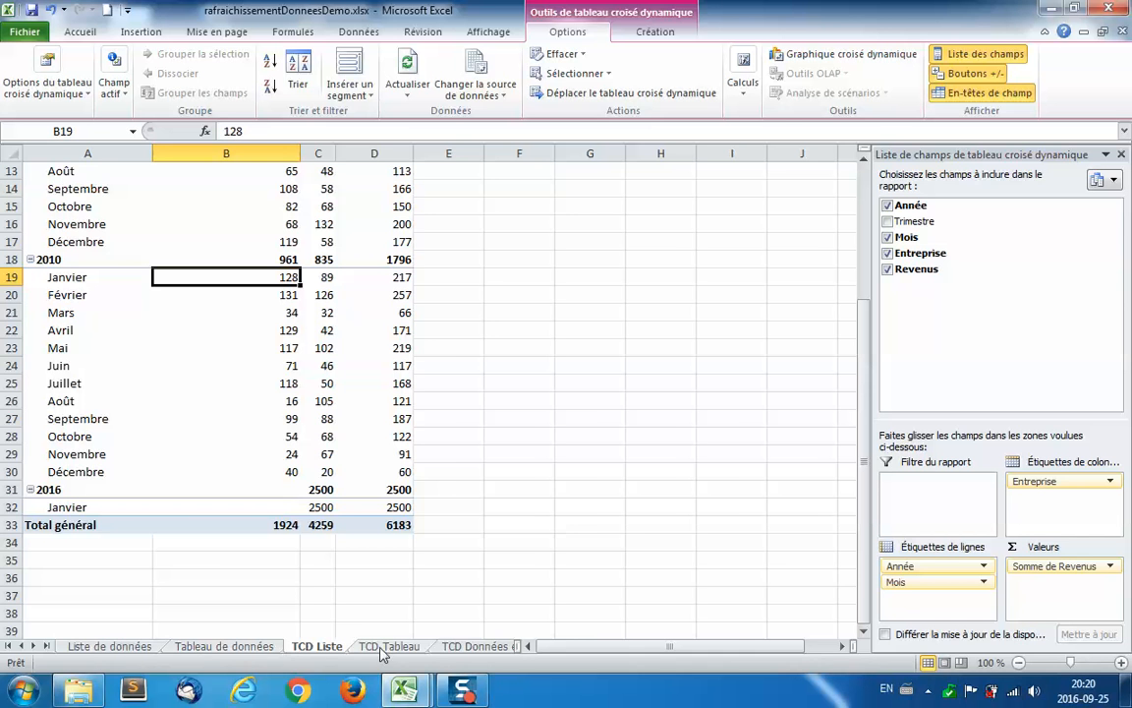
- Review the records on the Tableau de données sheet
left_click(218, 646)
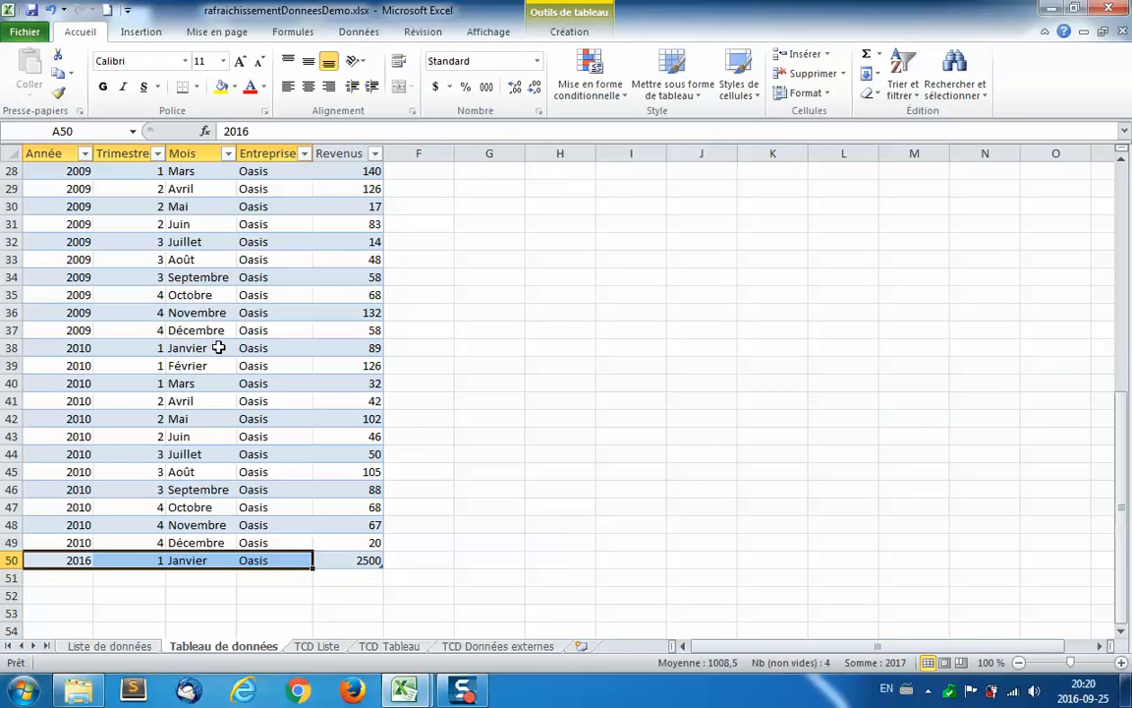